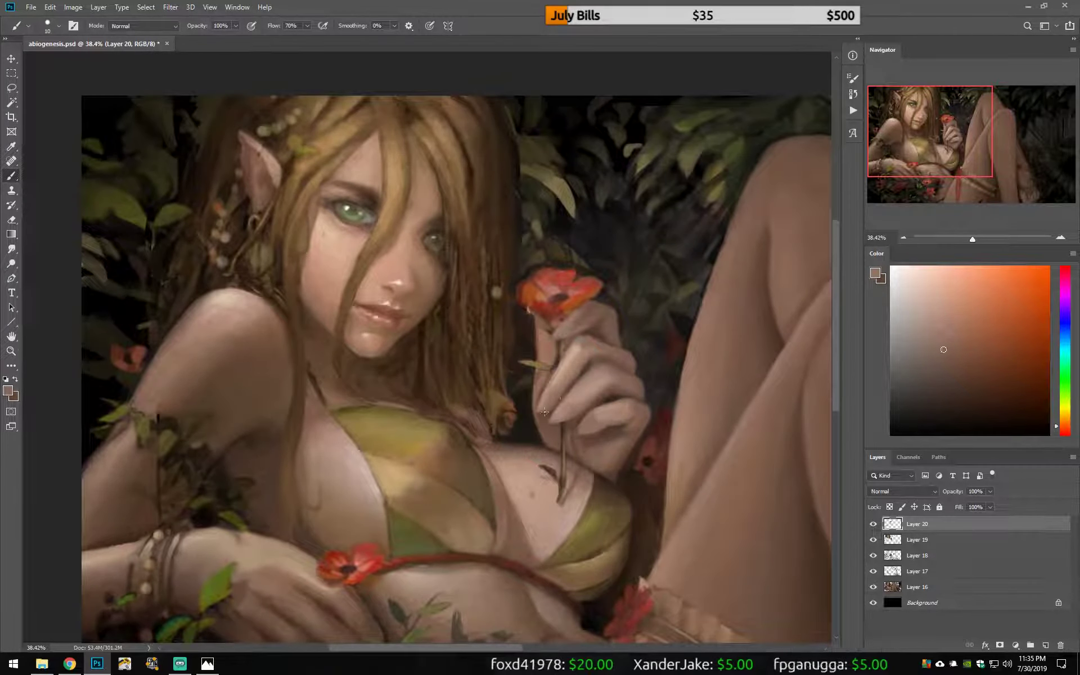
Repaint the red poppy and its fingers using sampled flower reds, dark brown and pinkish skin tones.
alt+click(564, 420)
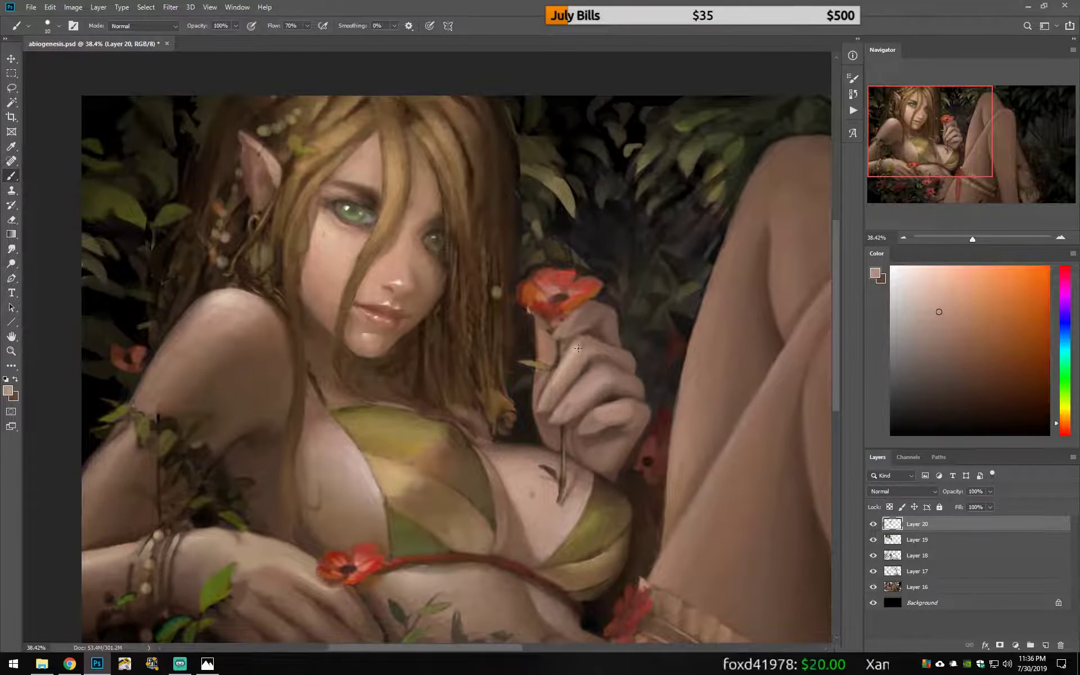
alt+click(573, 313)
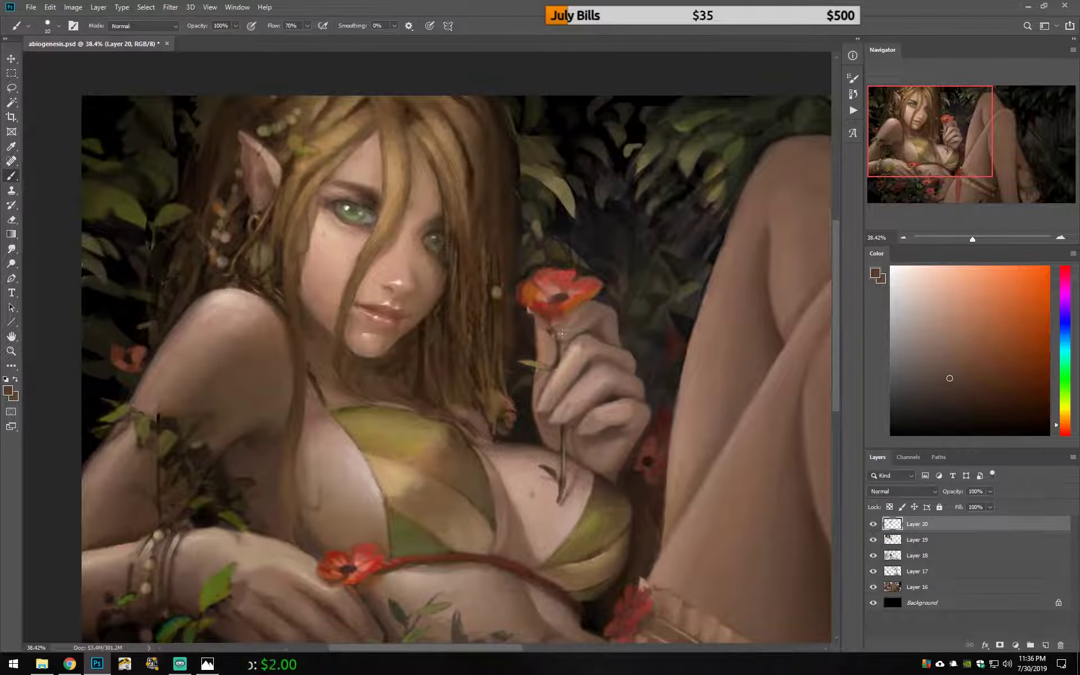
alt+click(569, 329)
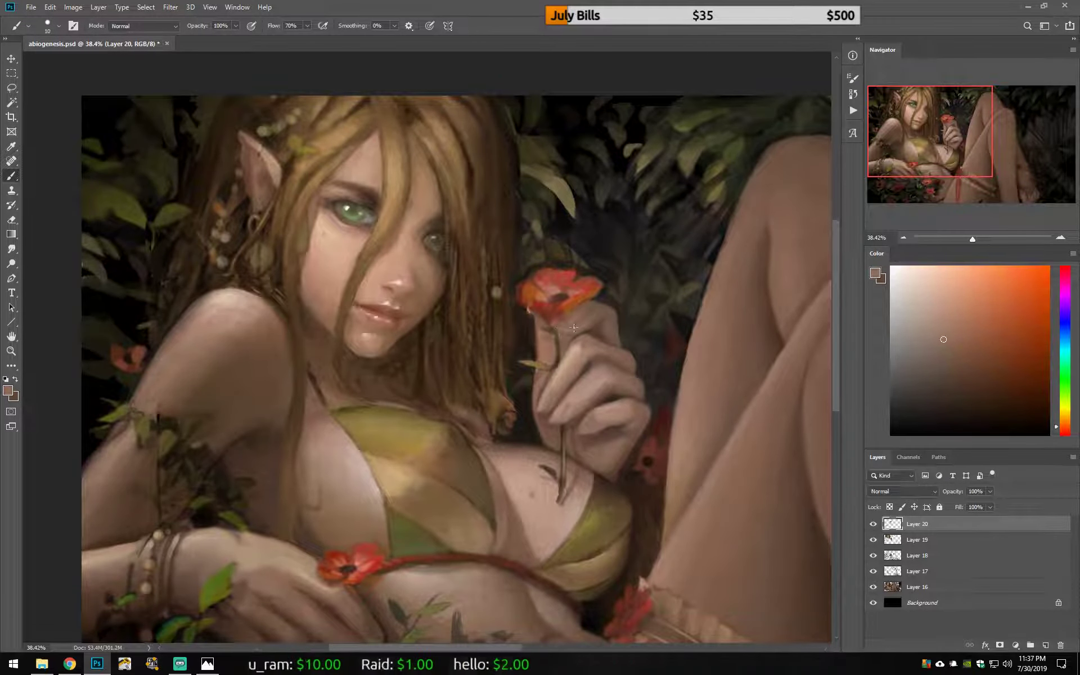
alt+click(573, 327)
alt+click(562, 329)
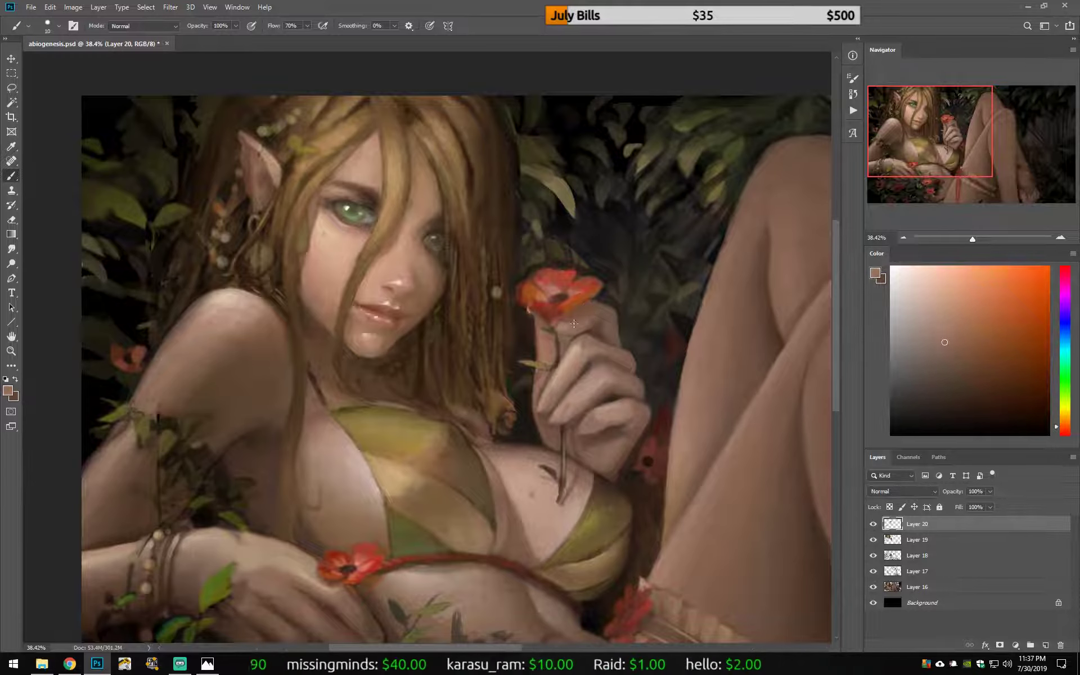
Shade the fingers holding the poppy with sampled browns and skin tones while the view is mirrored.
key(h)
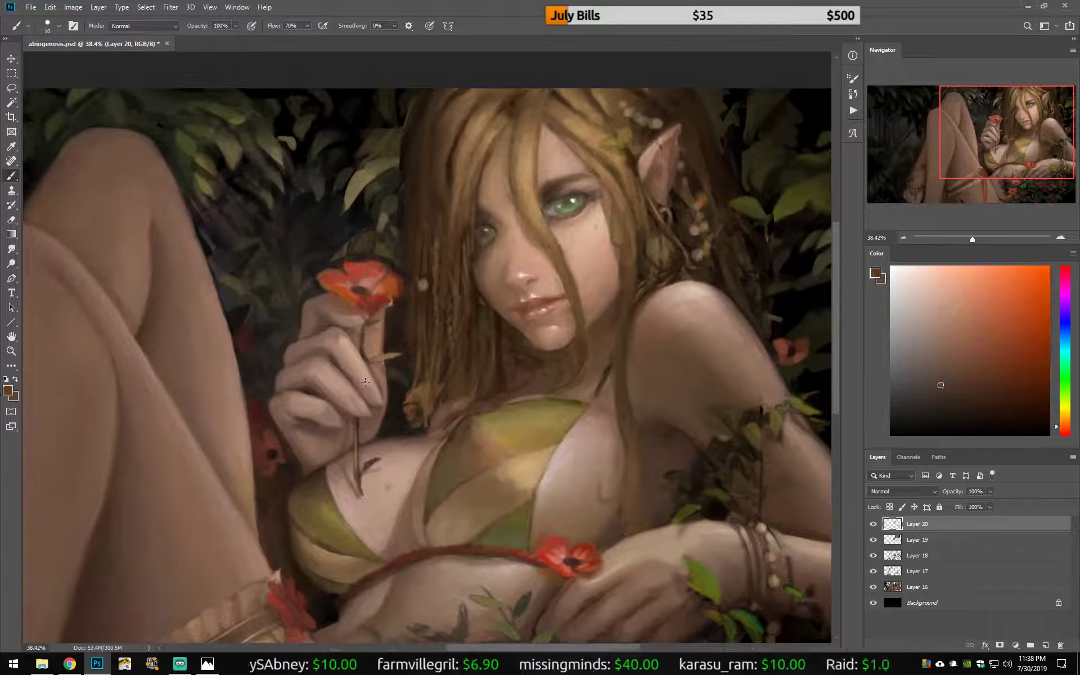
alt+click(370, 385)
alt+click(355, 409)
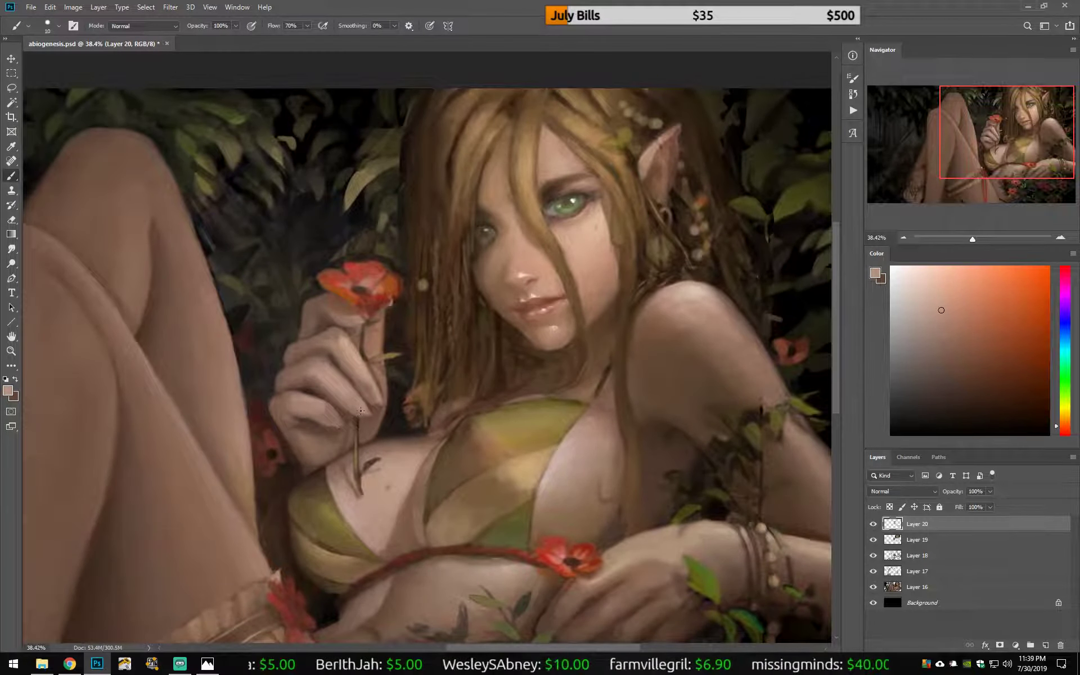
alt+click(356, 369)
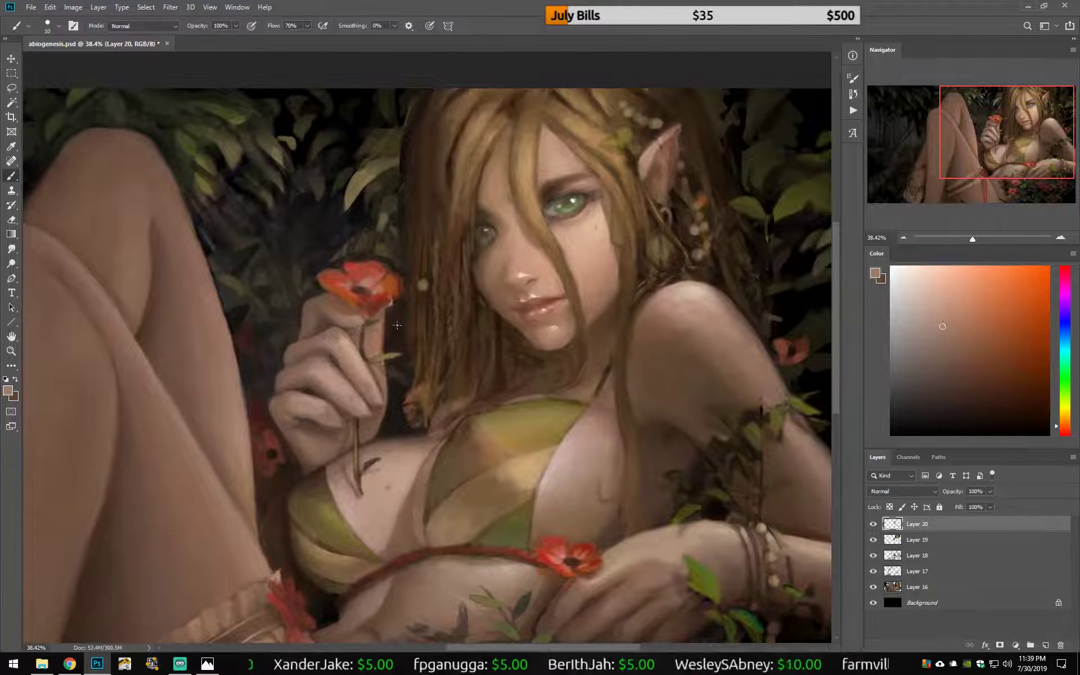
alt+click(336, 415)
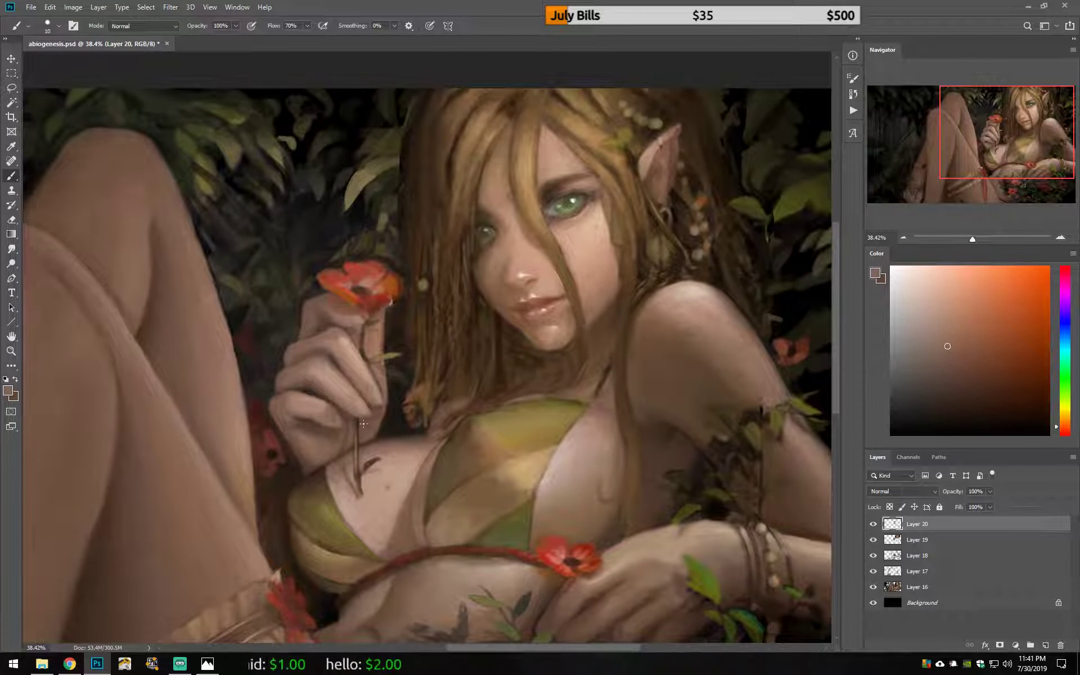
alt+click(380, 403)
alt+click(346, 333)
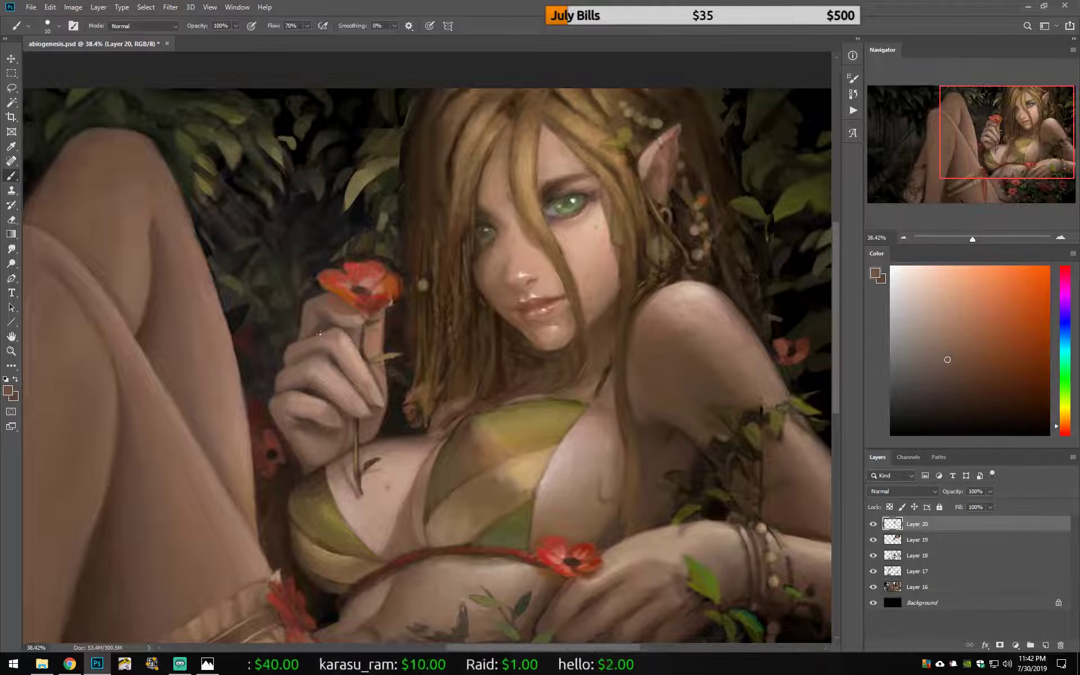
alt+click(360, 353)
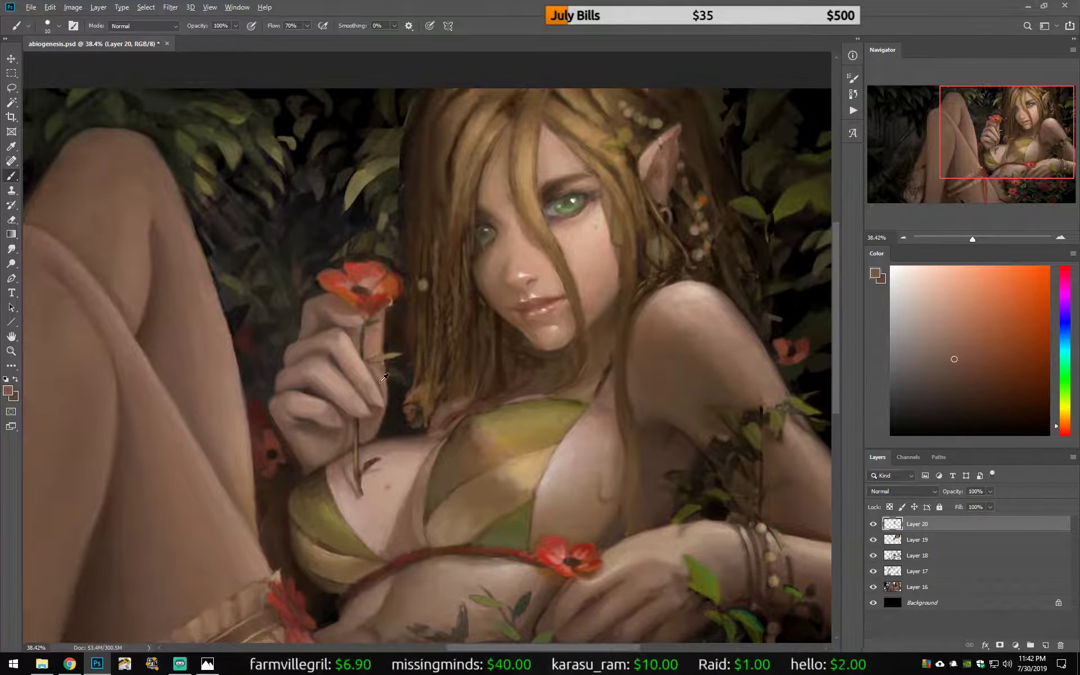
key(h)
alt+click(385, 296)
Shade the hand with darker browns and lighter pink skin tones sampled from the painting.
alt+click(367, 313)
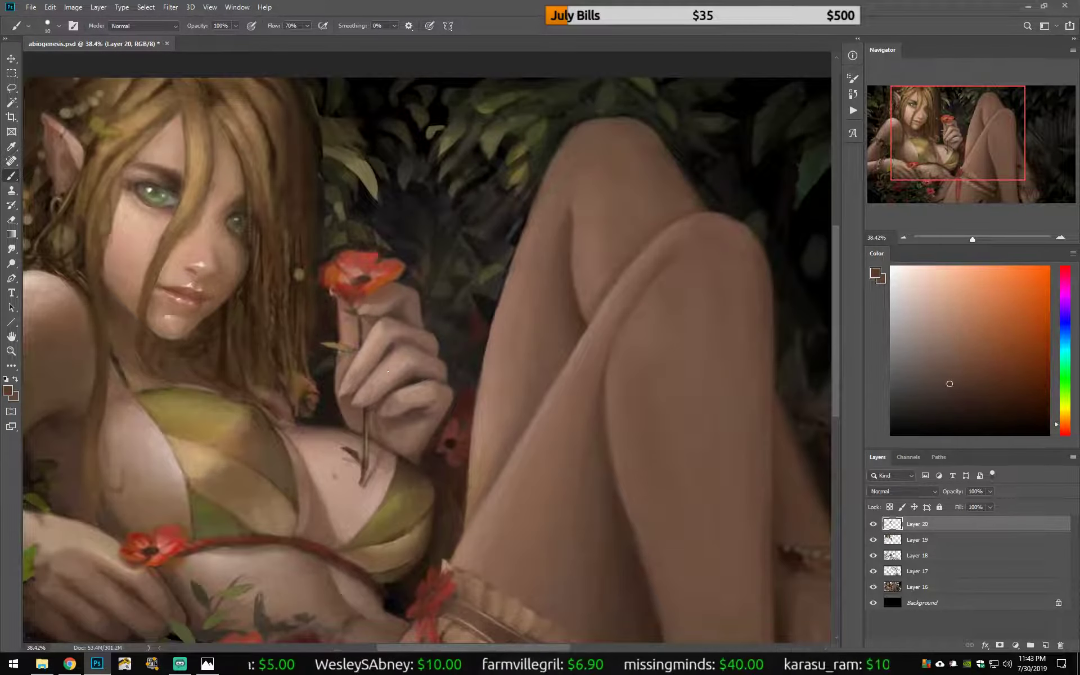
alt+click(383, 398)
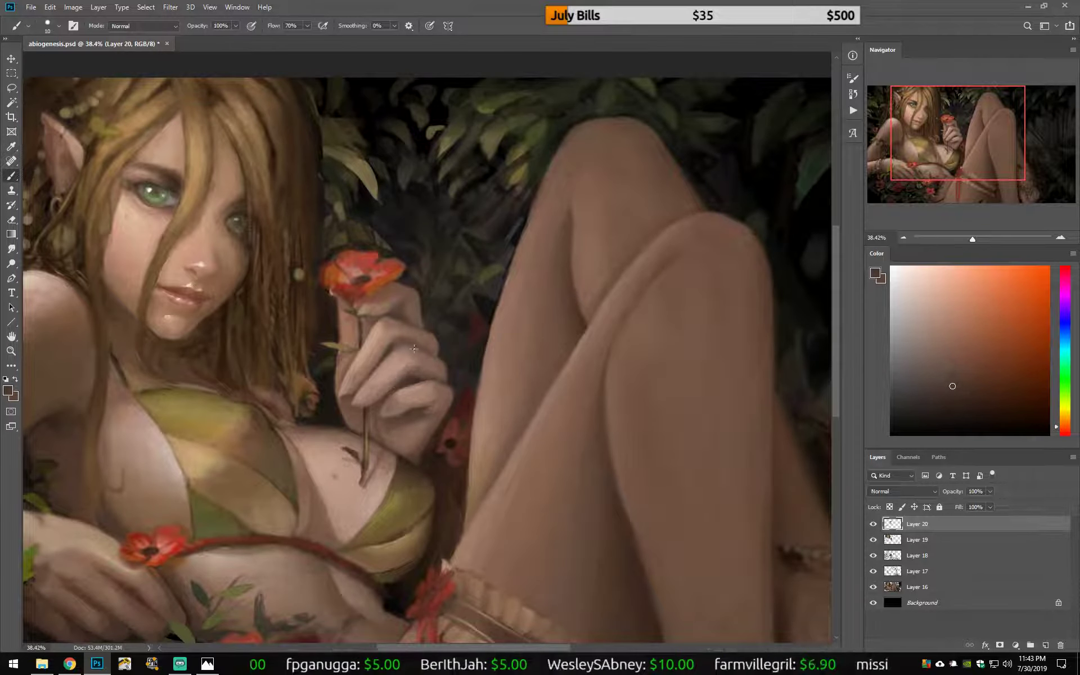
alt+click(482, 298)
alt+click(401, 337)
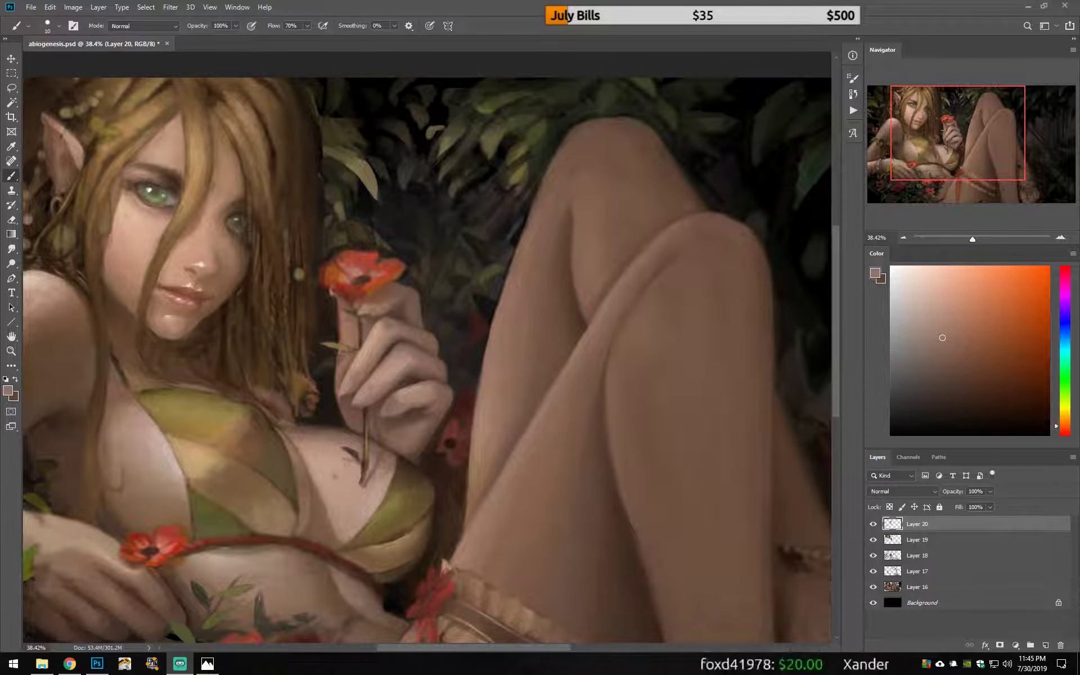
alt+click(378, 416)
drag(406, 409, 510, 395)
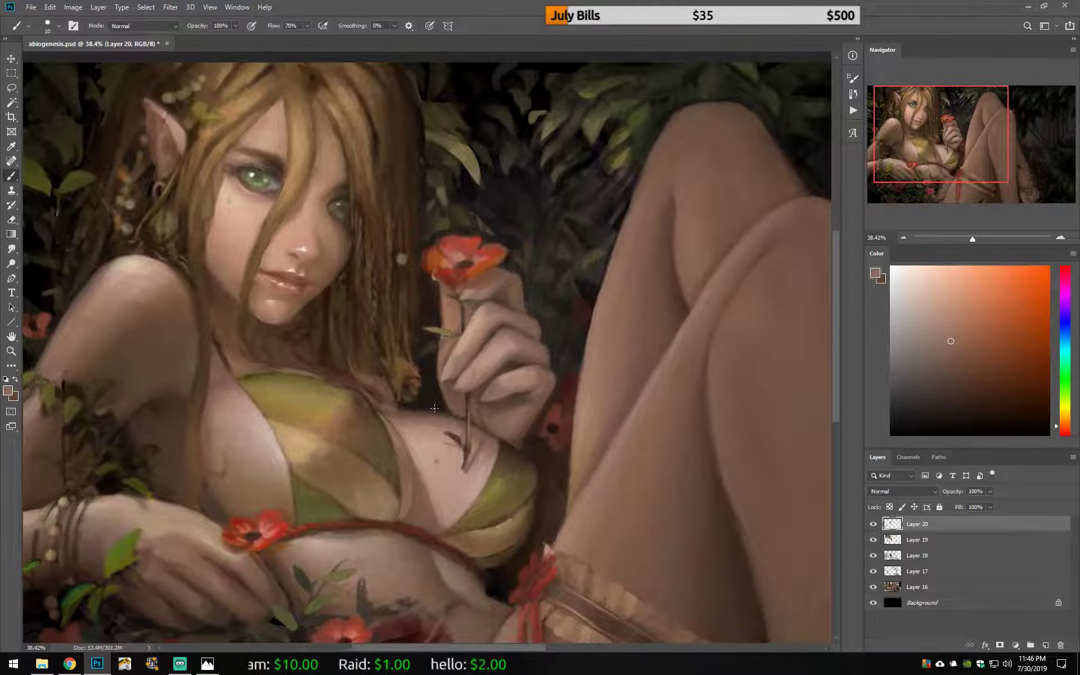
alt+click(472, 383)
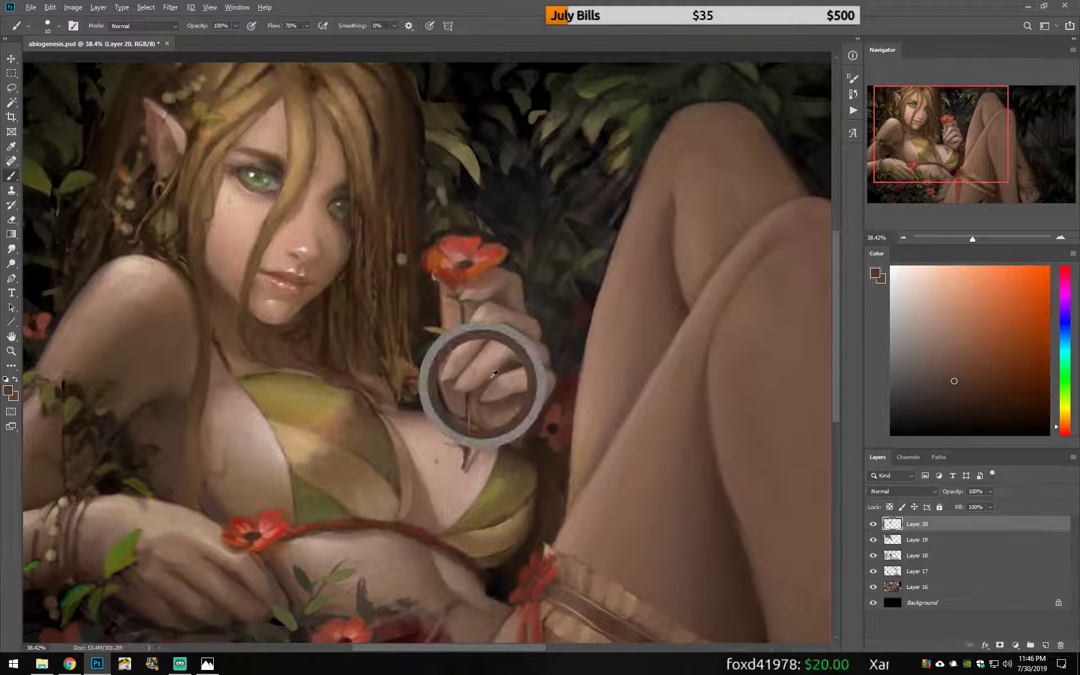
alt+click(425, 382)
alt+click(447, 392)
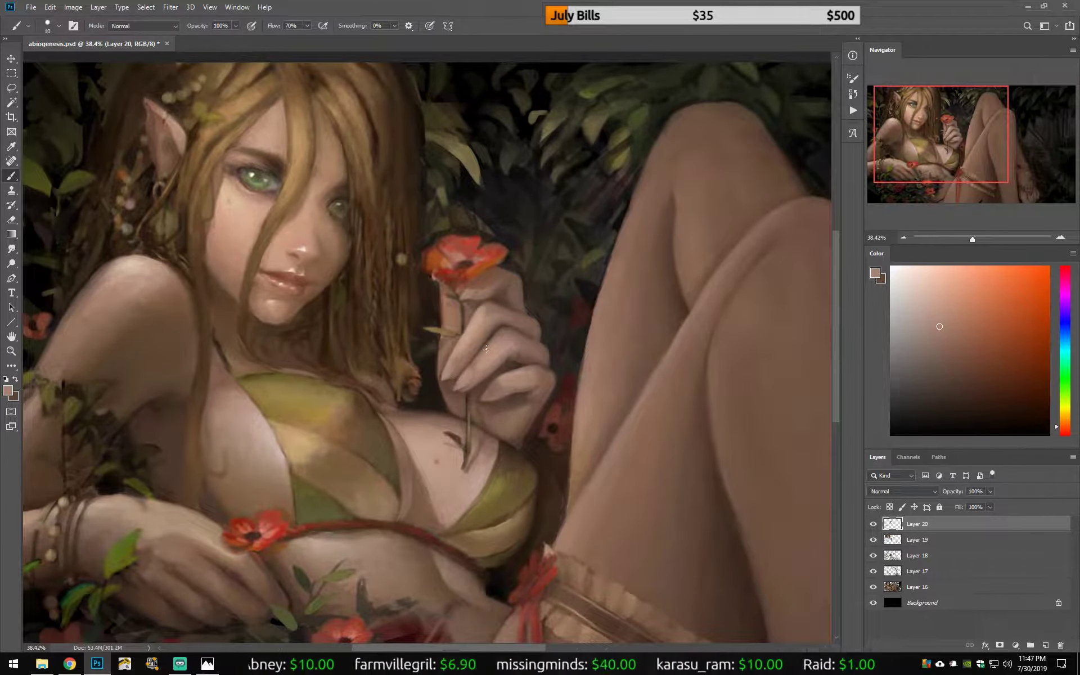
Paint the poppy stem in dark brown and refine the garter and hand with lighter skin tones.
drag(447, 392, 524, 279)
alt+click(525, 279)
alt+click(551, 226)
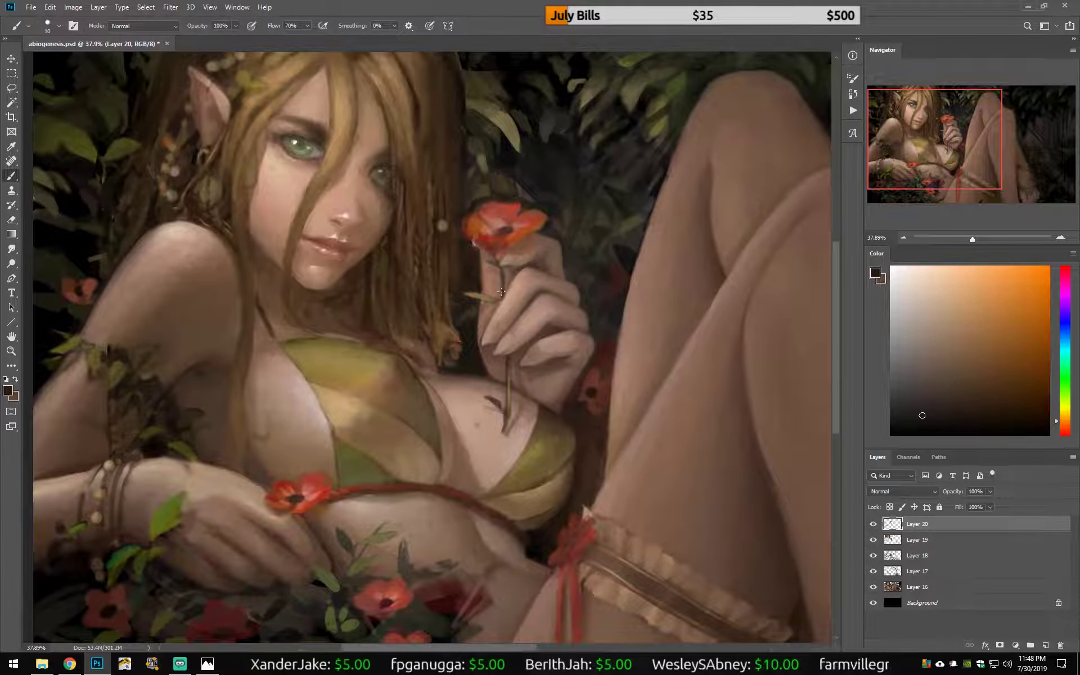
alt+click(481, 394)
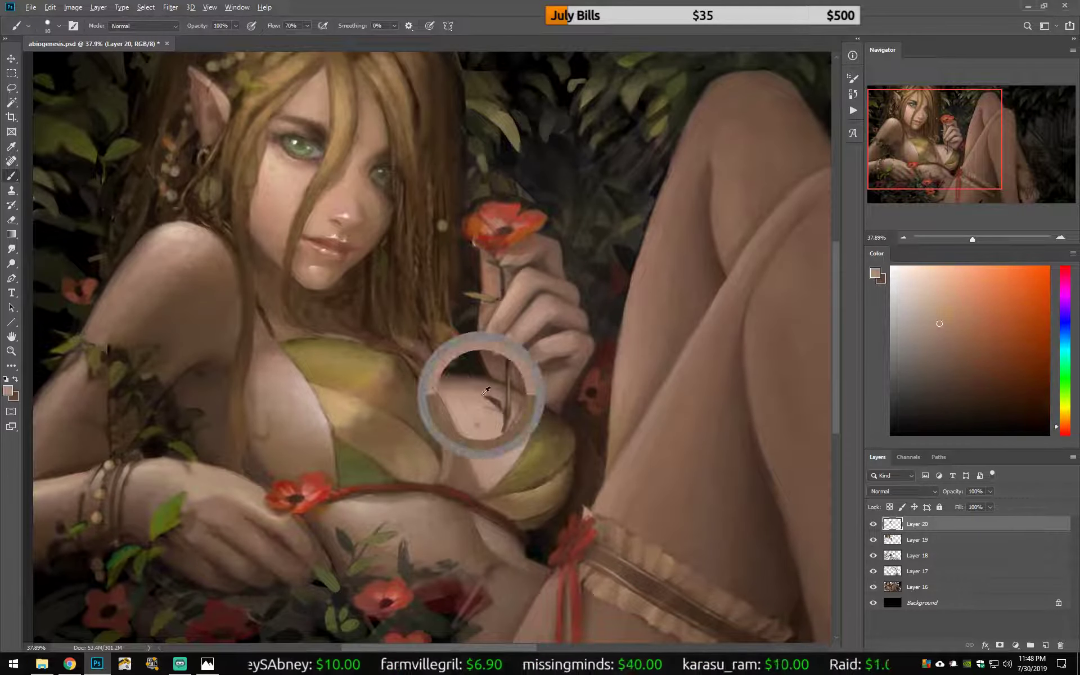
alt+click(518, 394)
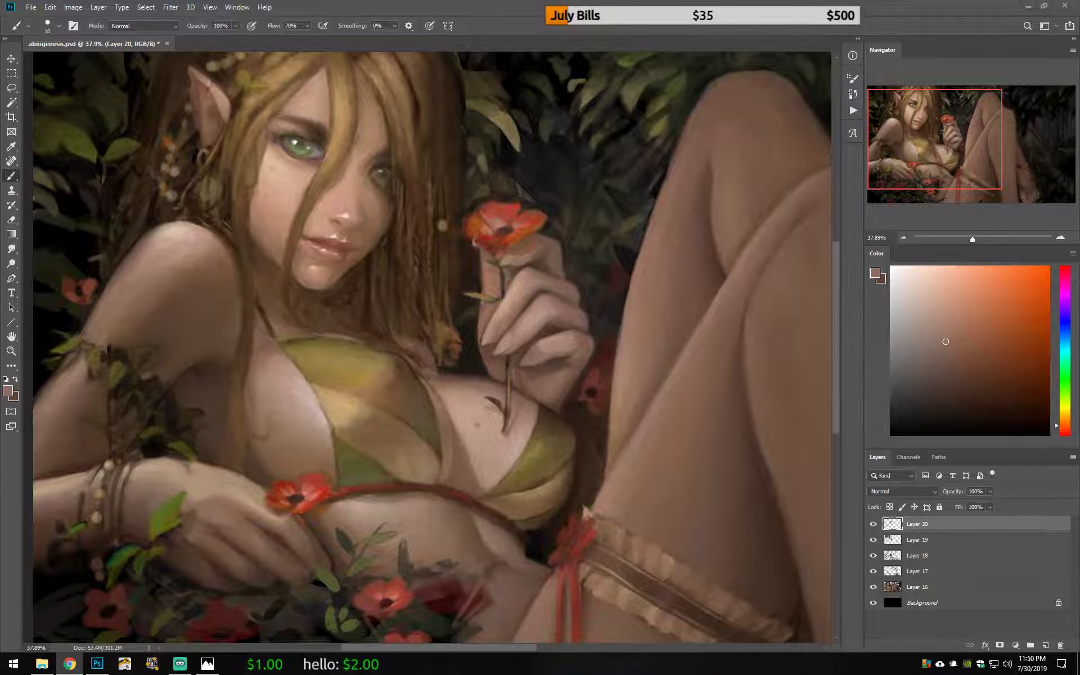
alt+click(522, 324)
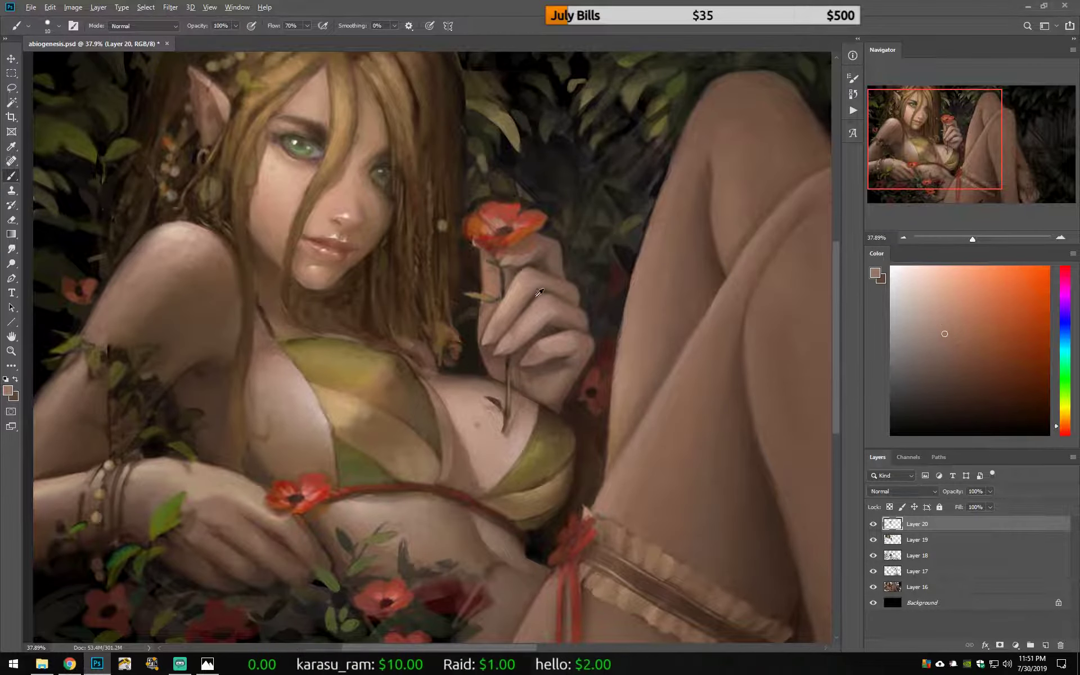
alt+click(527, 384)
In the mirrored view, brush light skin tone over the stem between the fingers, then zoom toward the face.
key(h)
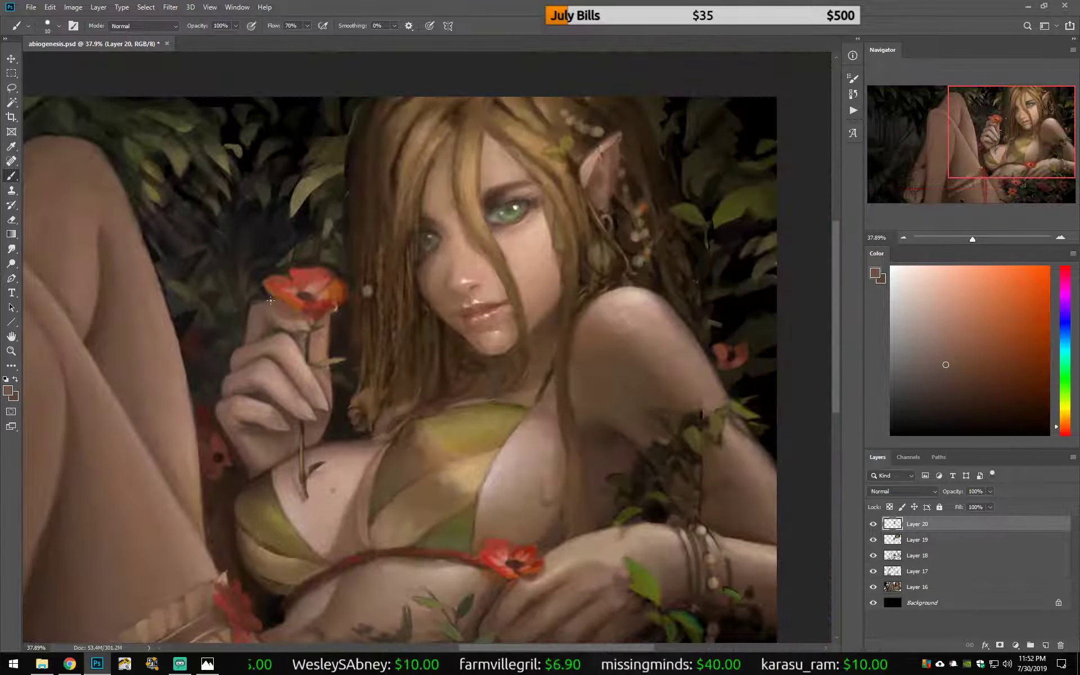
alt+click(262, 304)
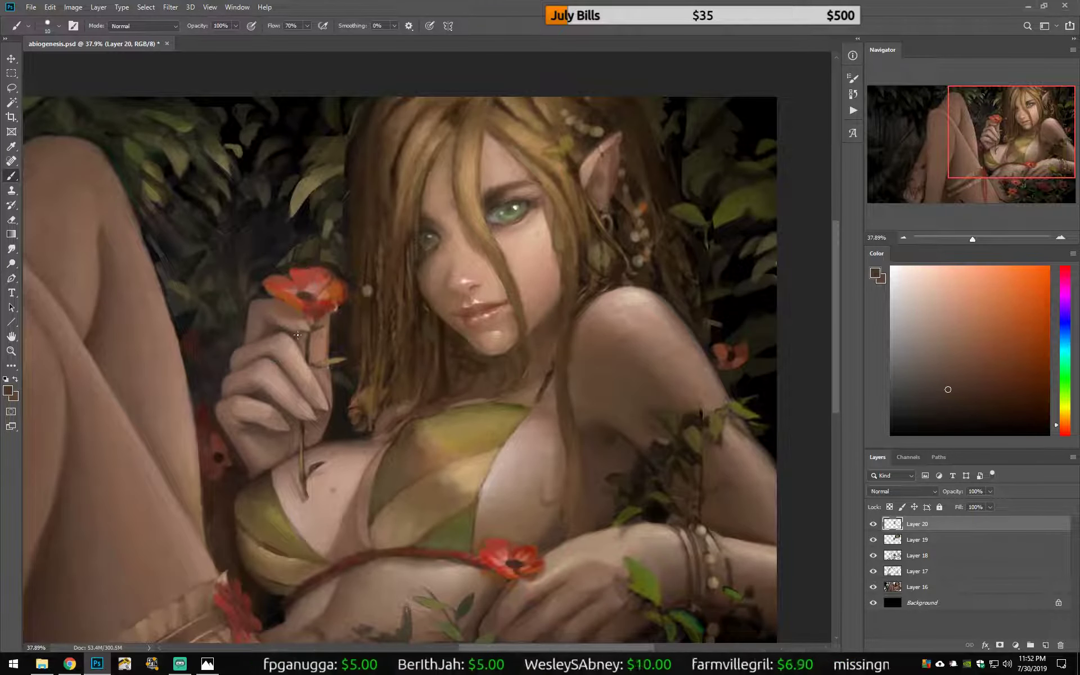
alt+click(272, 326)
alt+click(301, 337)
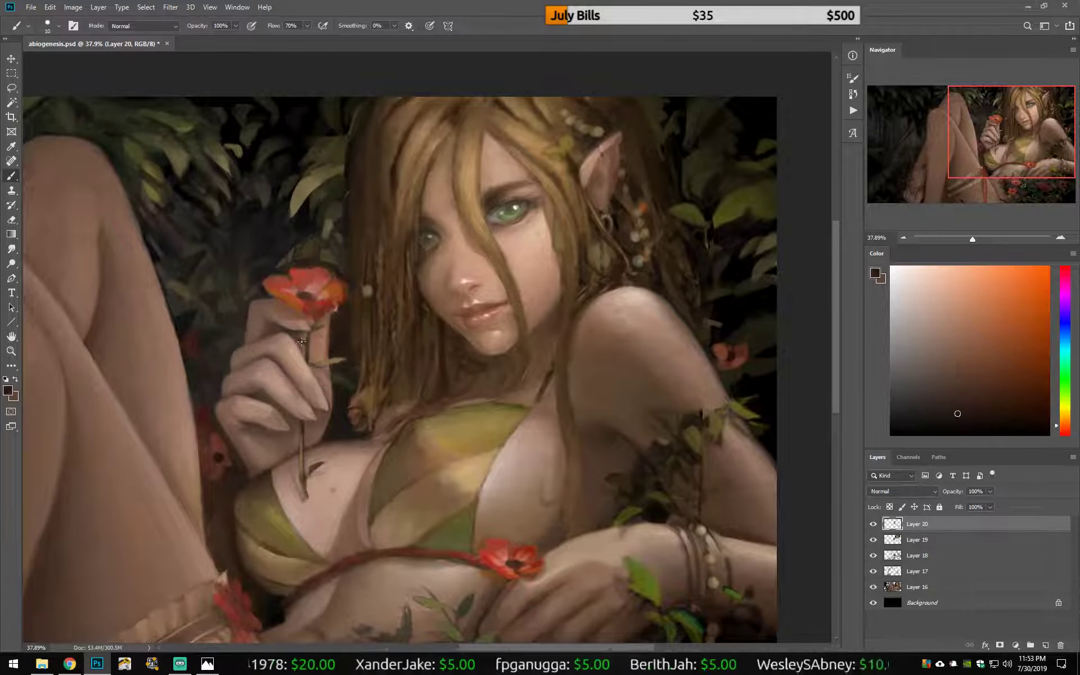
alt+click(302, 340)
drag(309, 360, 331, 374)
alt+click(326, 365)
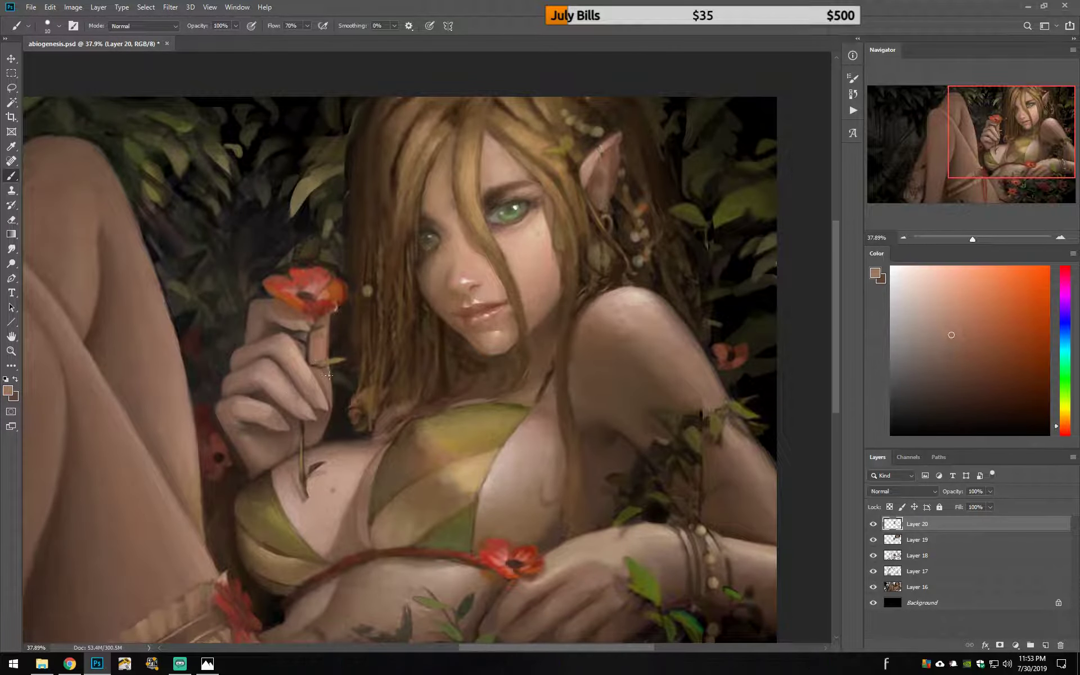
alt+click(288, 384)
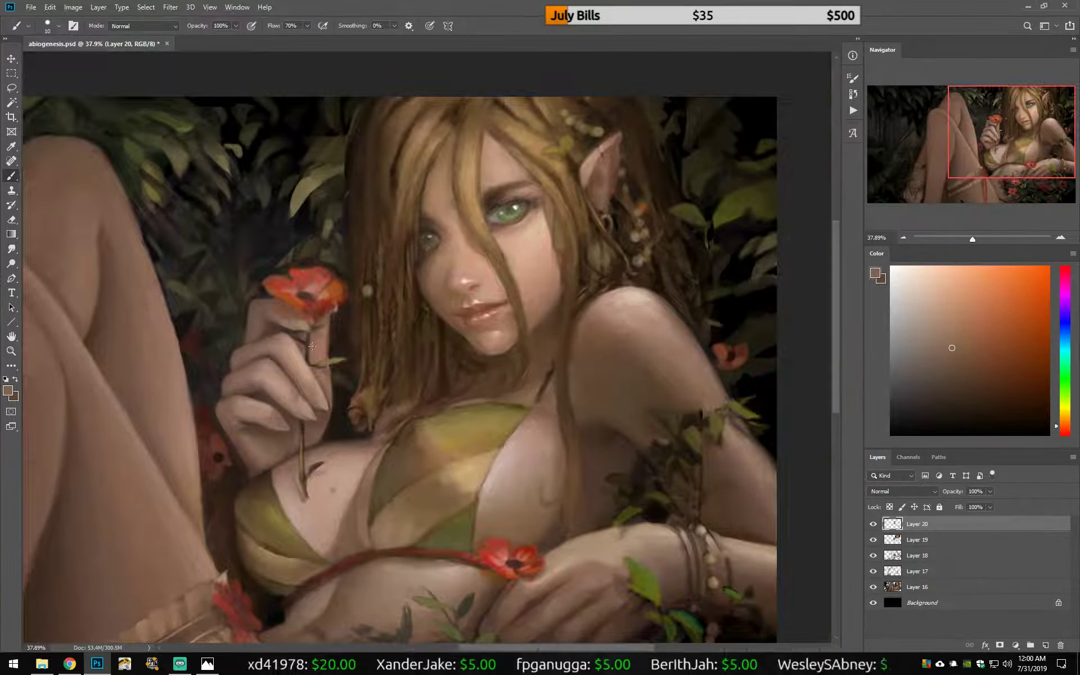
scroll(537, 202, up, 3)
alt+click(345, 260)
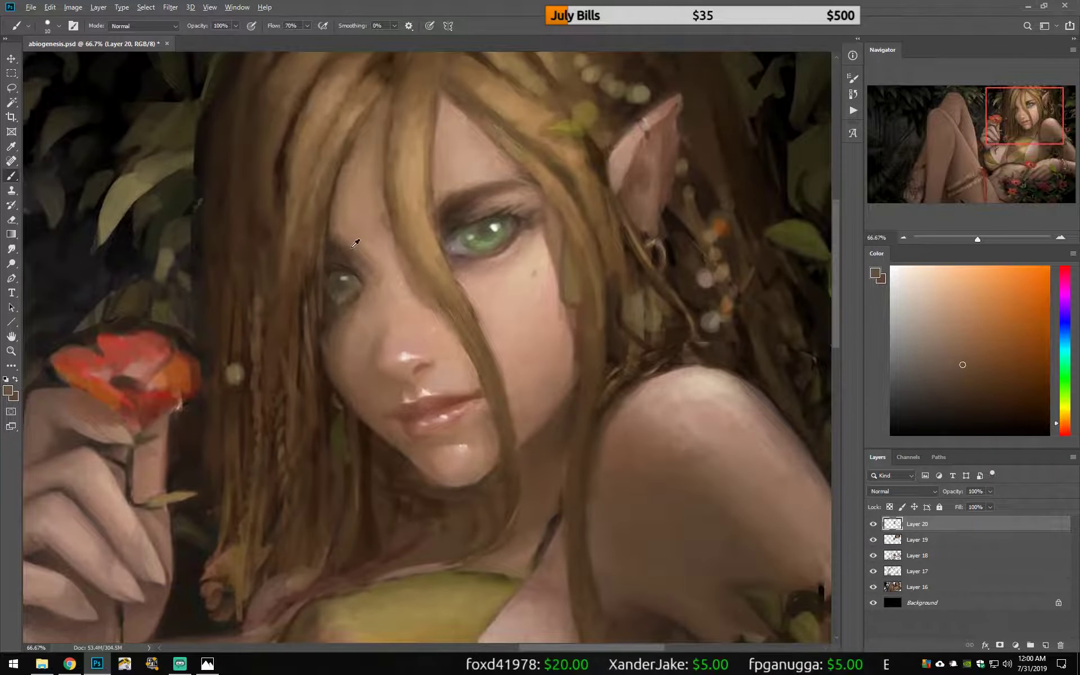
With the view back to normal, touch up the lips, nose and eye using sampled tans and teal-green.
key(h)
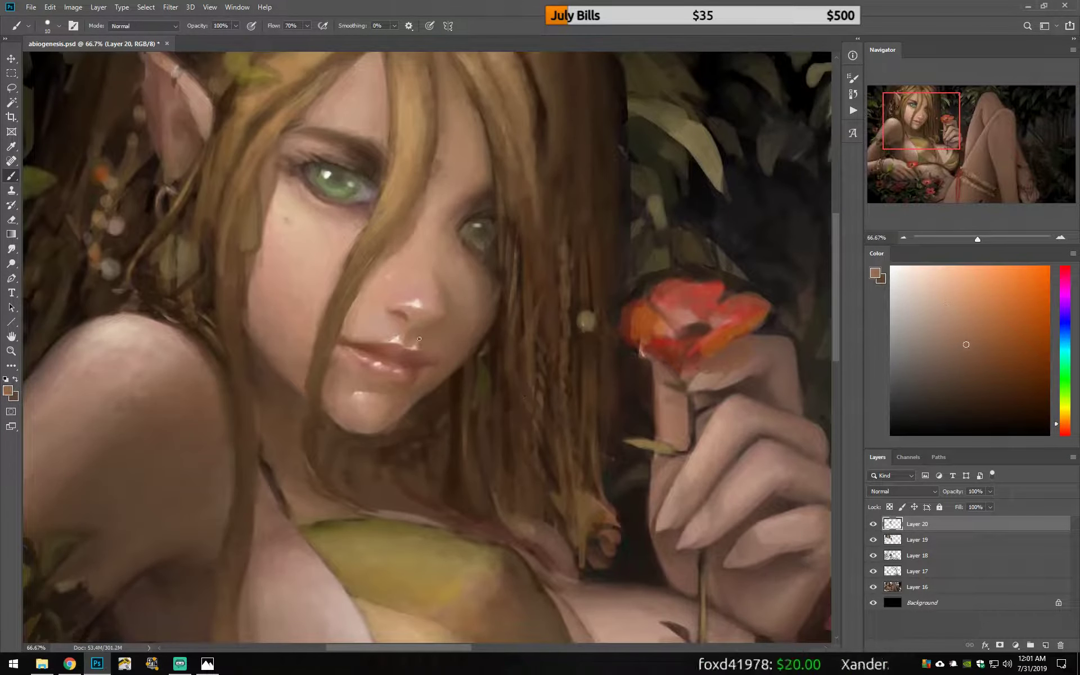
alt+click(335, 362)
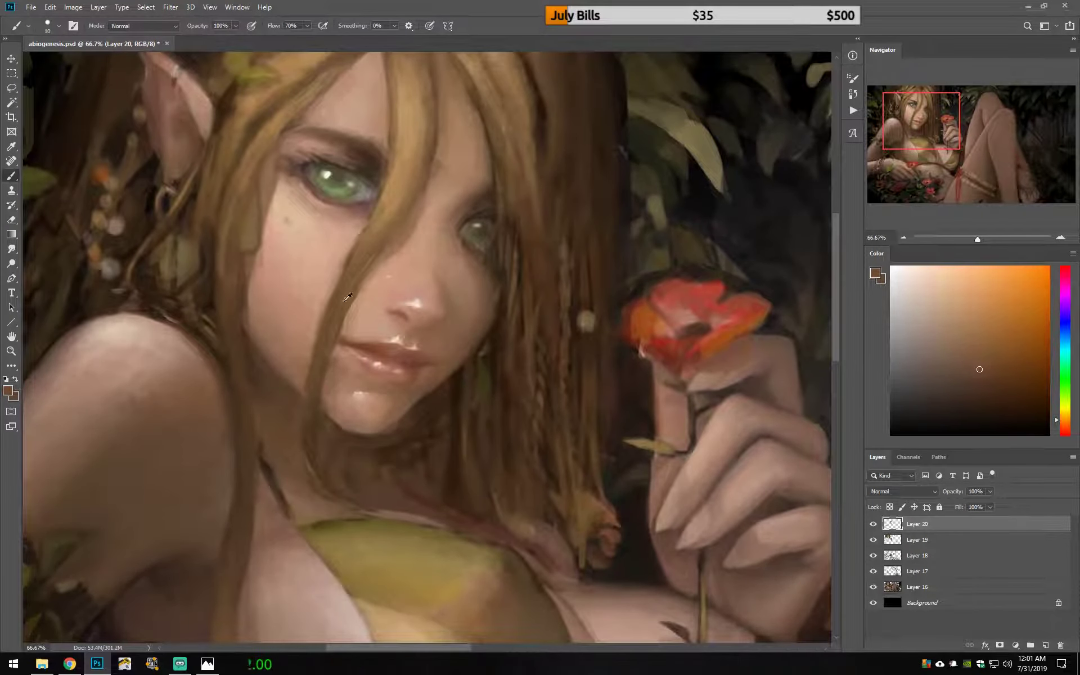
alt+click(390, 308)
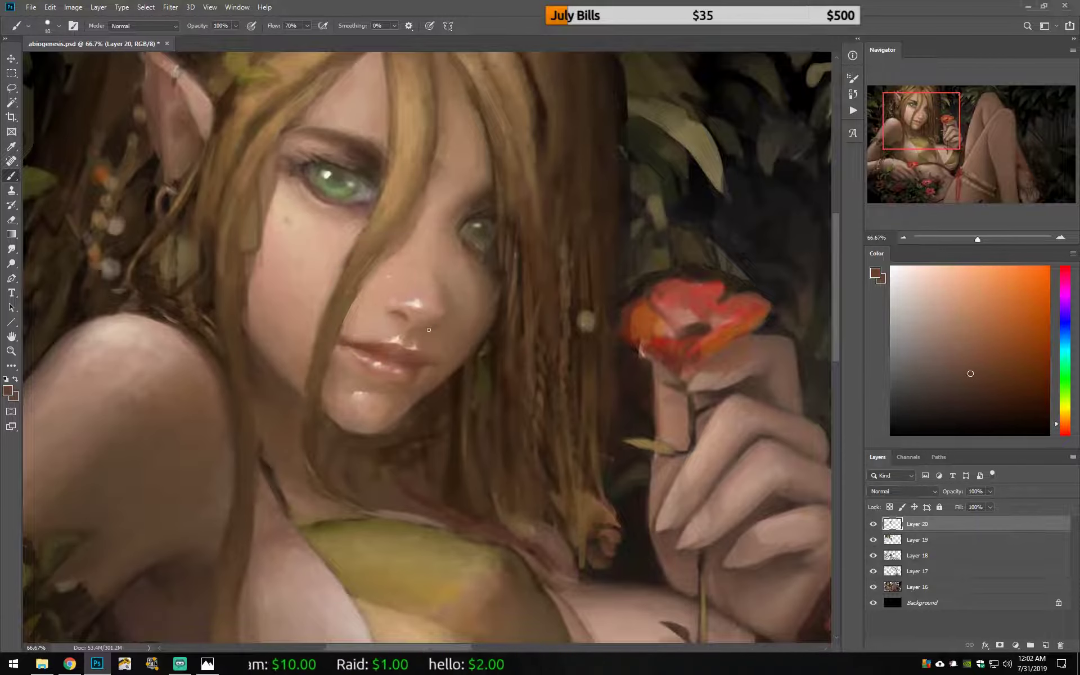
alt+click(428, 332)
scroll(417, 338, up, 5)
alt+click(419, 335)
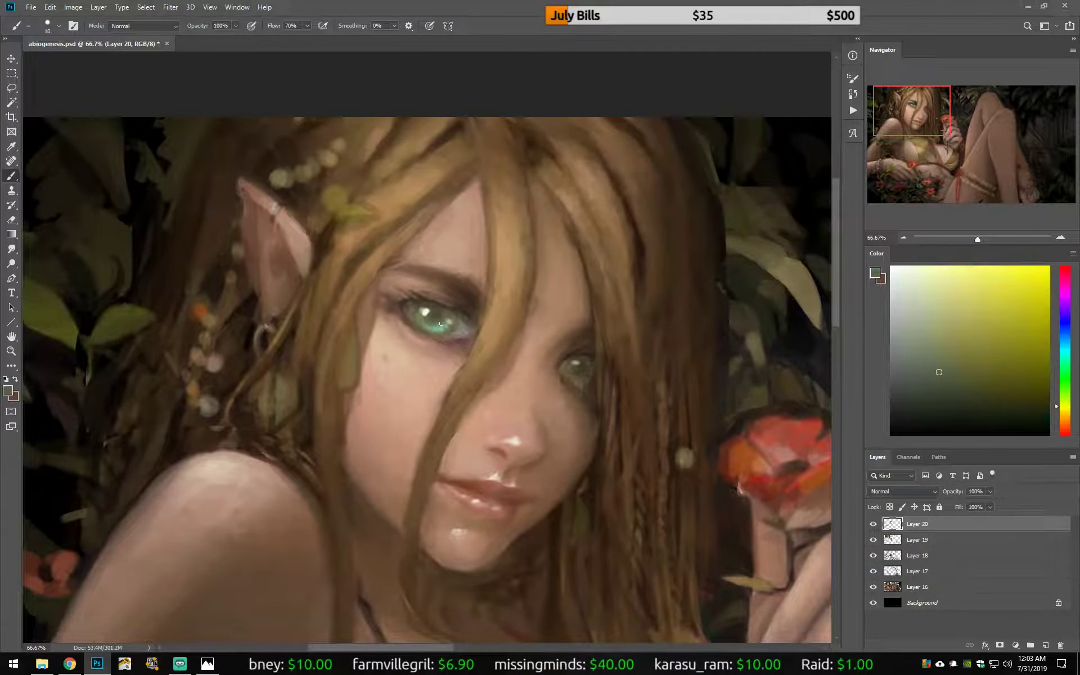
Rework the shadowed eye with olive, orange and reddish browns sampled around it.
alt+click(433, 297)
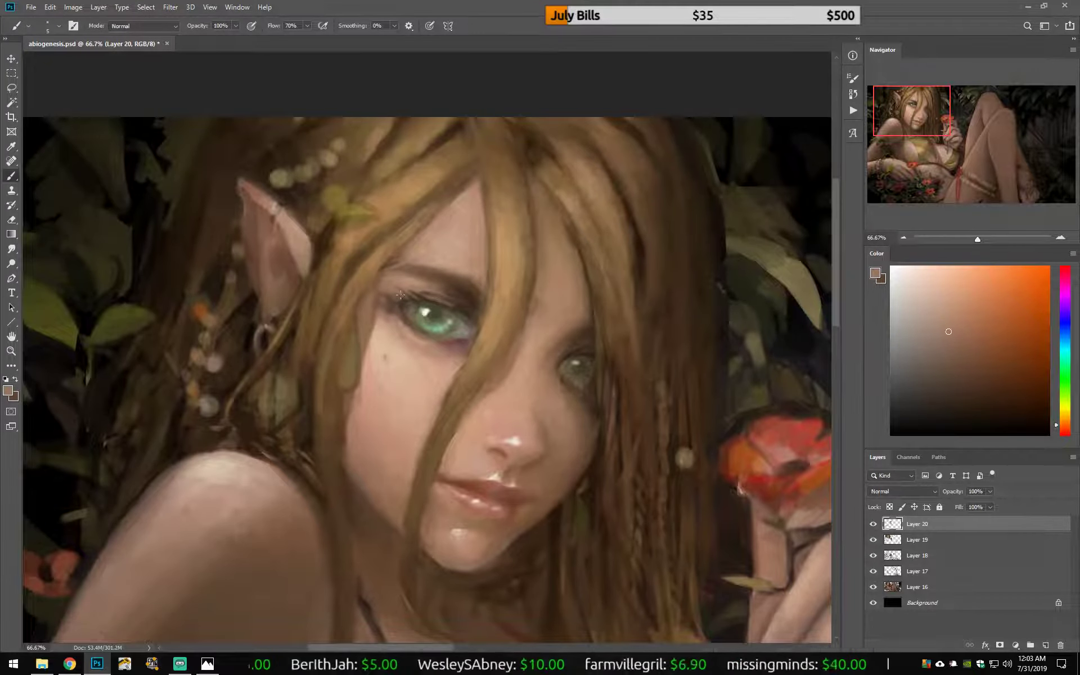
alt+click(567, 373)
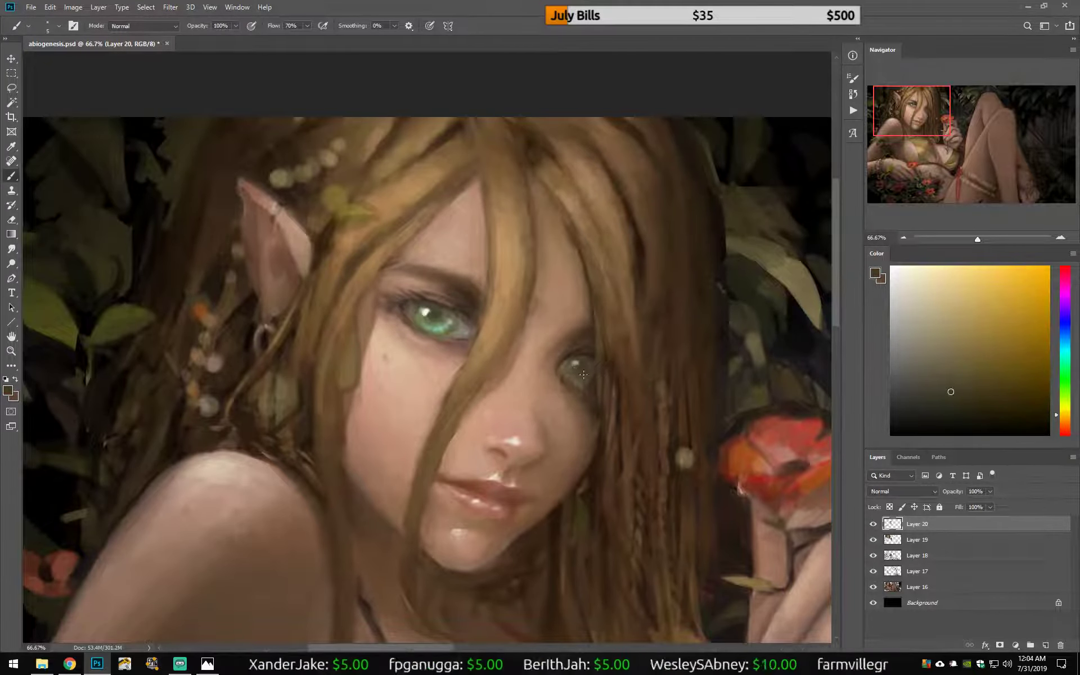
alt+click(591, 380)
alt+click(571, 394)
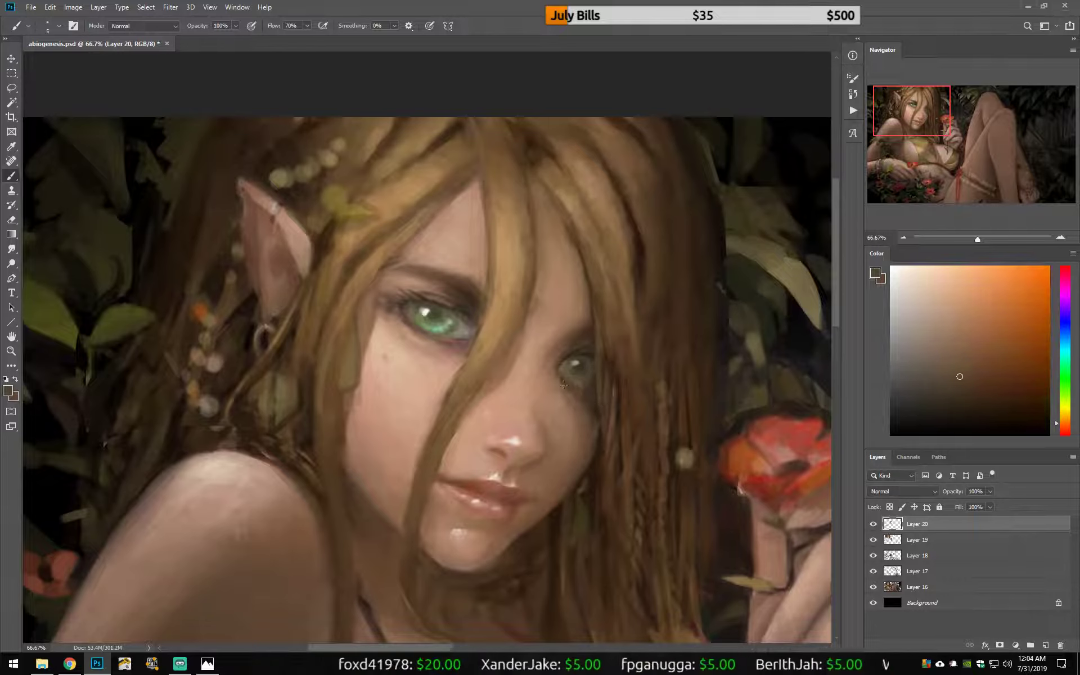
alt+click(571, 350)
alt+click(576, 366)
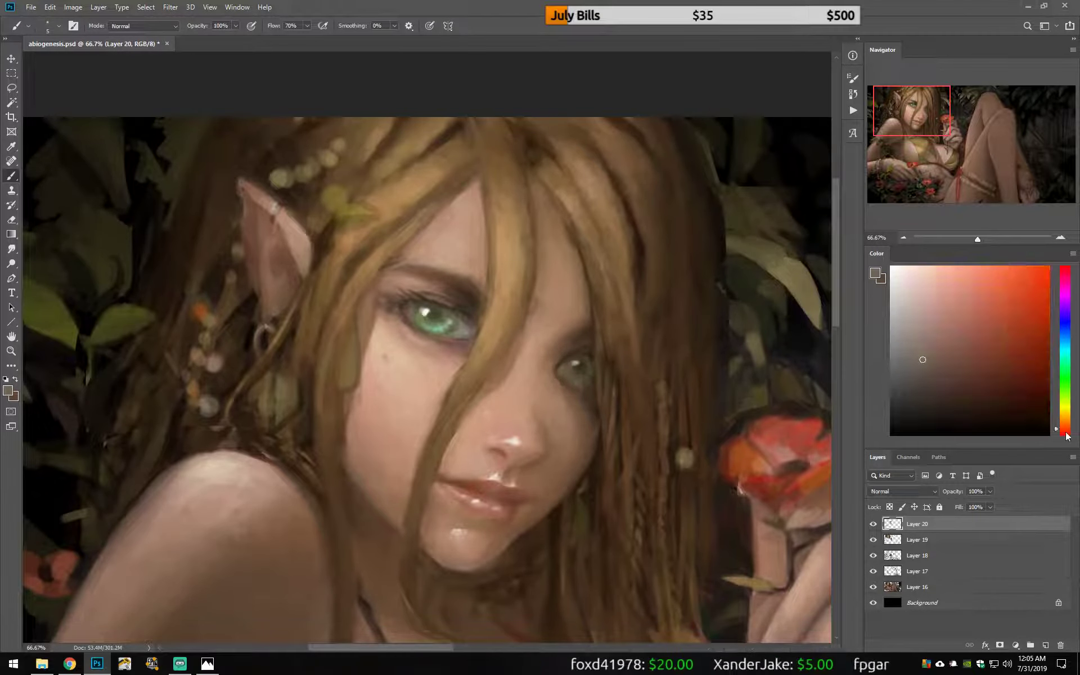
alt+click(583, 386)
Mirror the painting and touch up the lips and face with reddish, dark and lighter browns.
key(ctrl+shift+h)
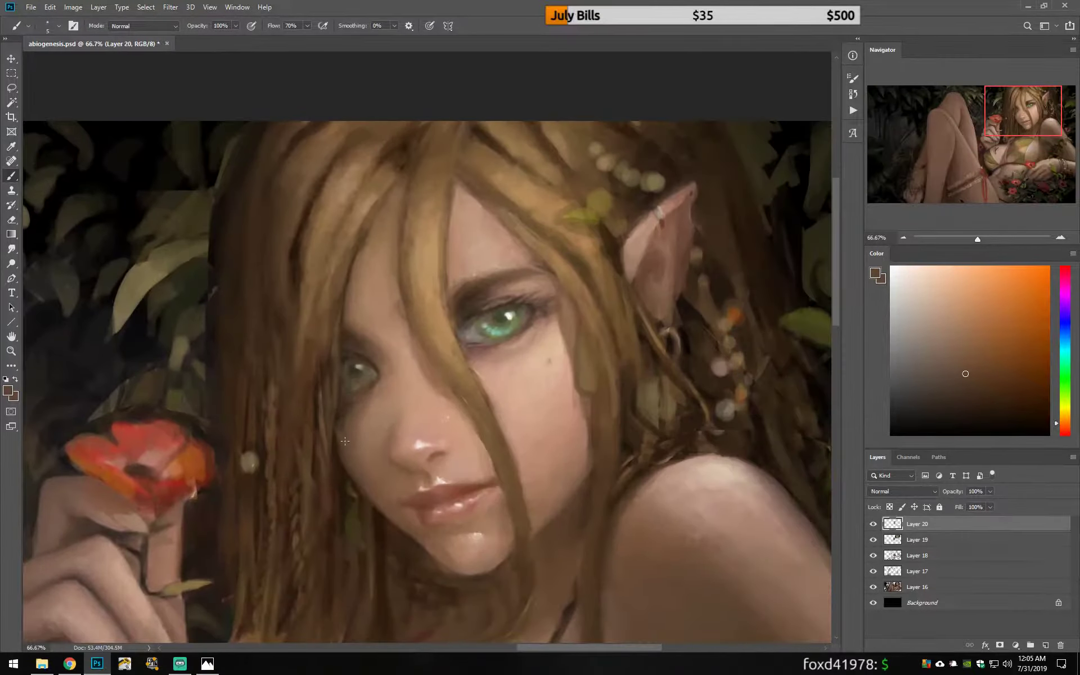
alt+click(417, 507)
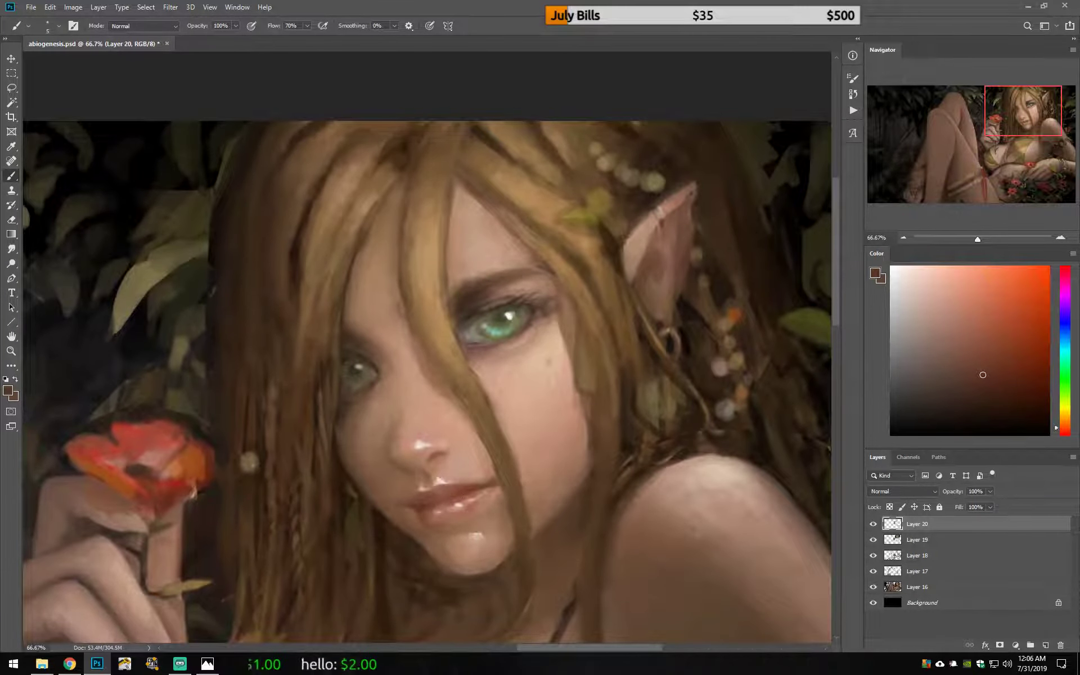
alt+click(469, 495)
alt+click(405, 505)
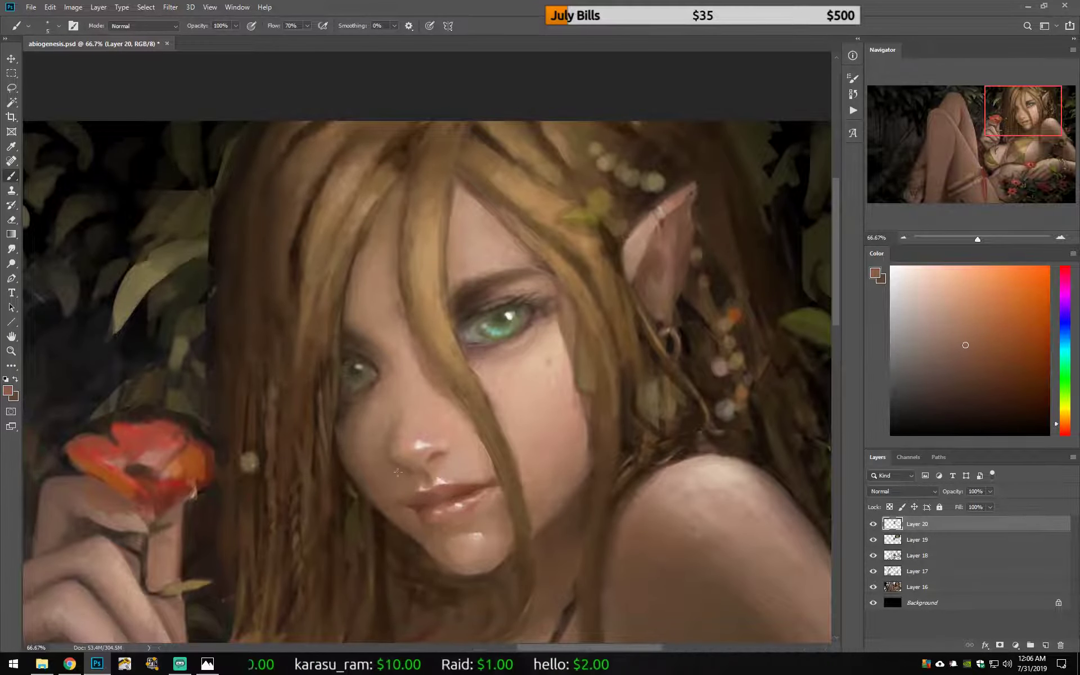
alt+click(541, 320)
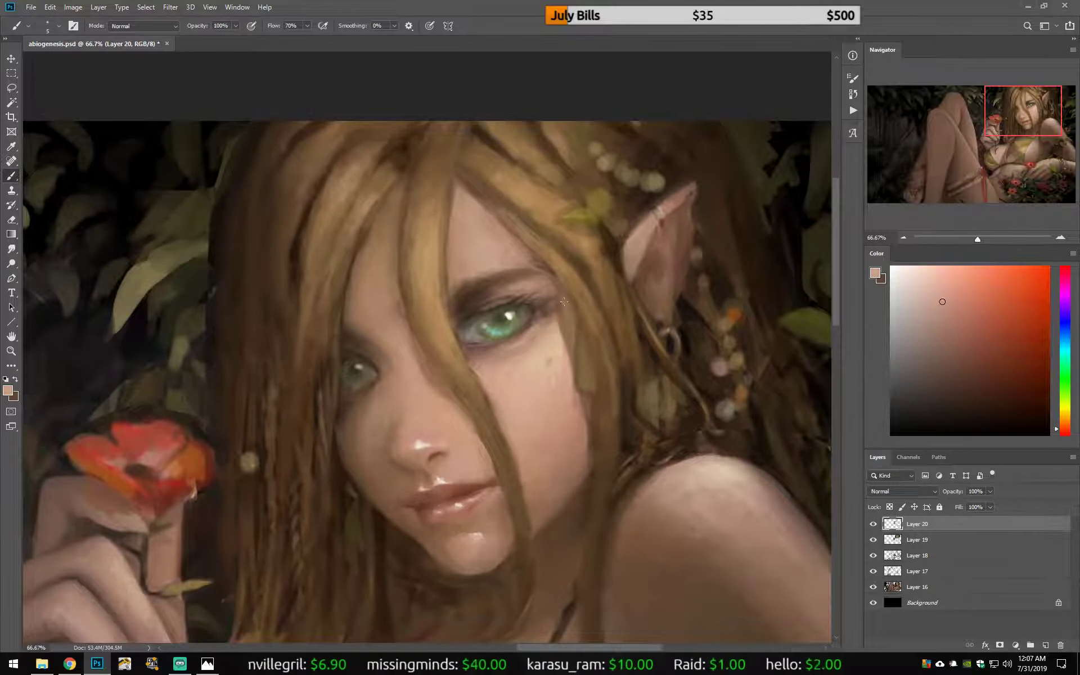
alt+click(540, 319)
alt+click(476, 296)
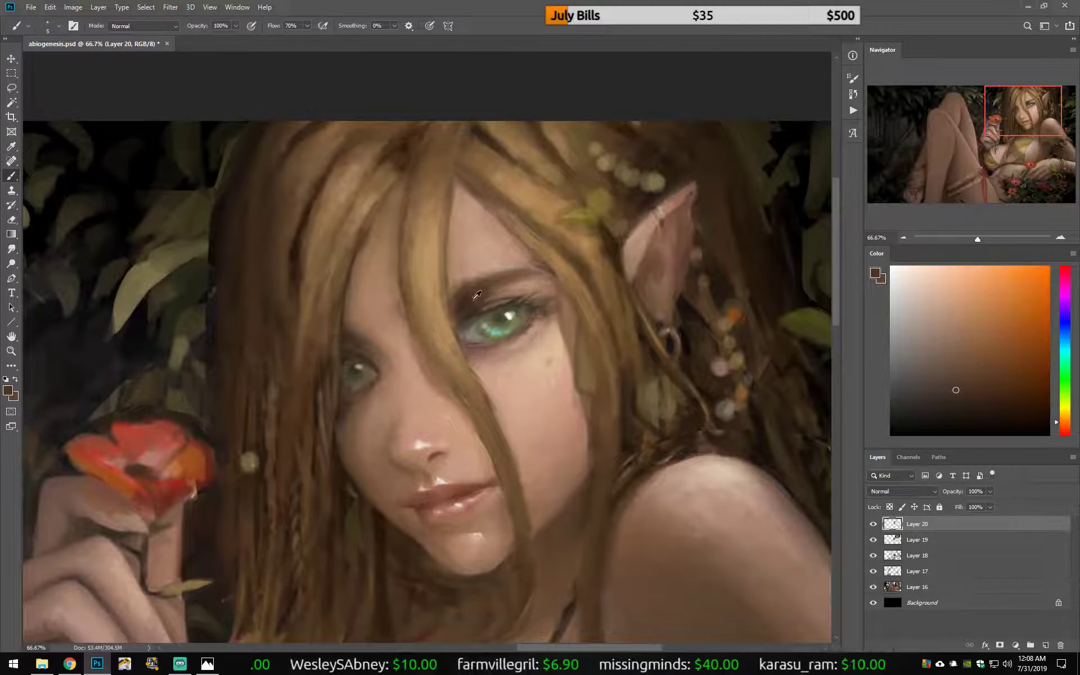
alt+click(454, 288)
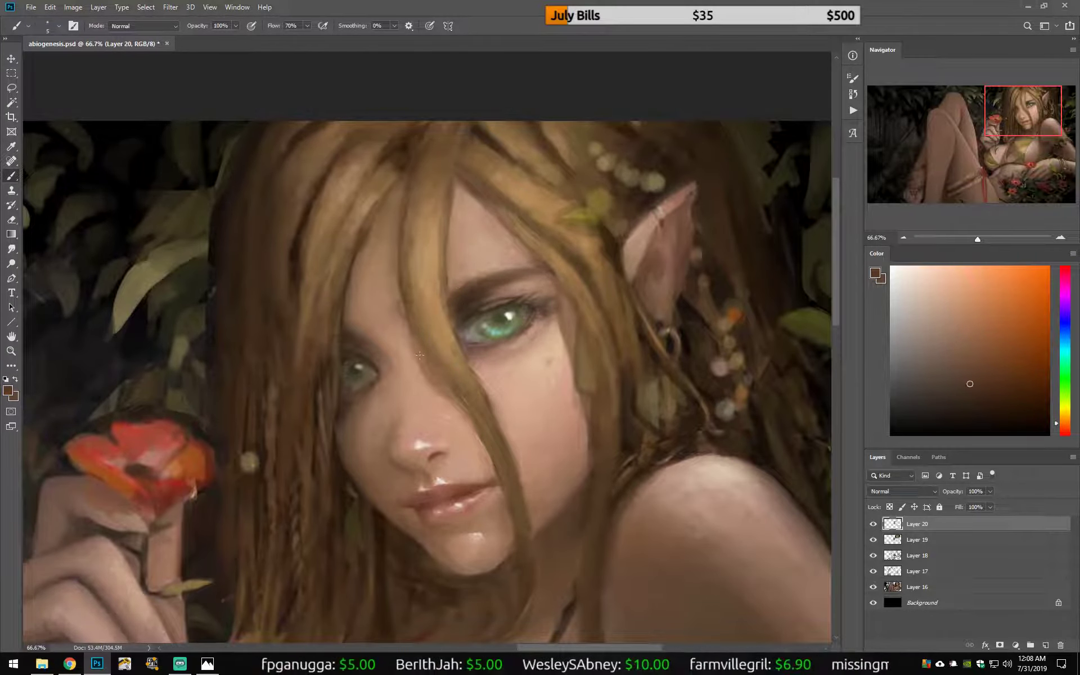
Shade the ear and top of the head with light peach and darker hair browns.
drag(420, 355, 374, 489)
alt+click(611, 350)
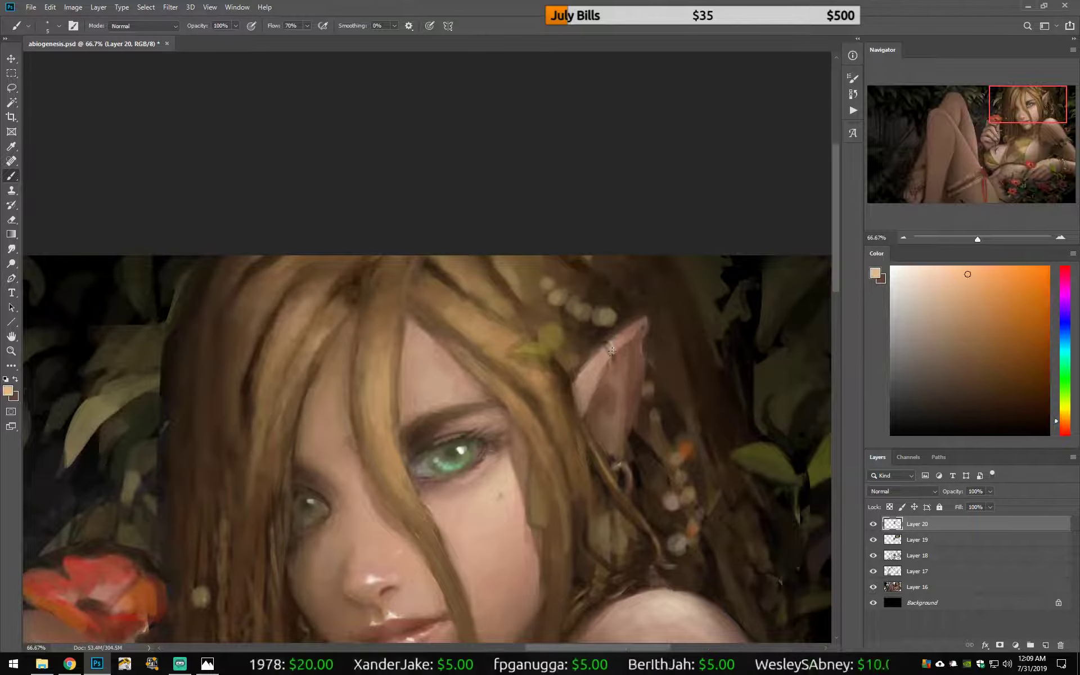
alt+click(632, 337)
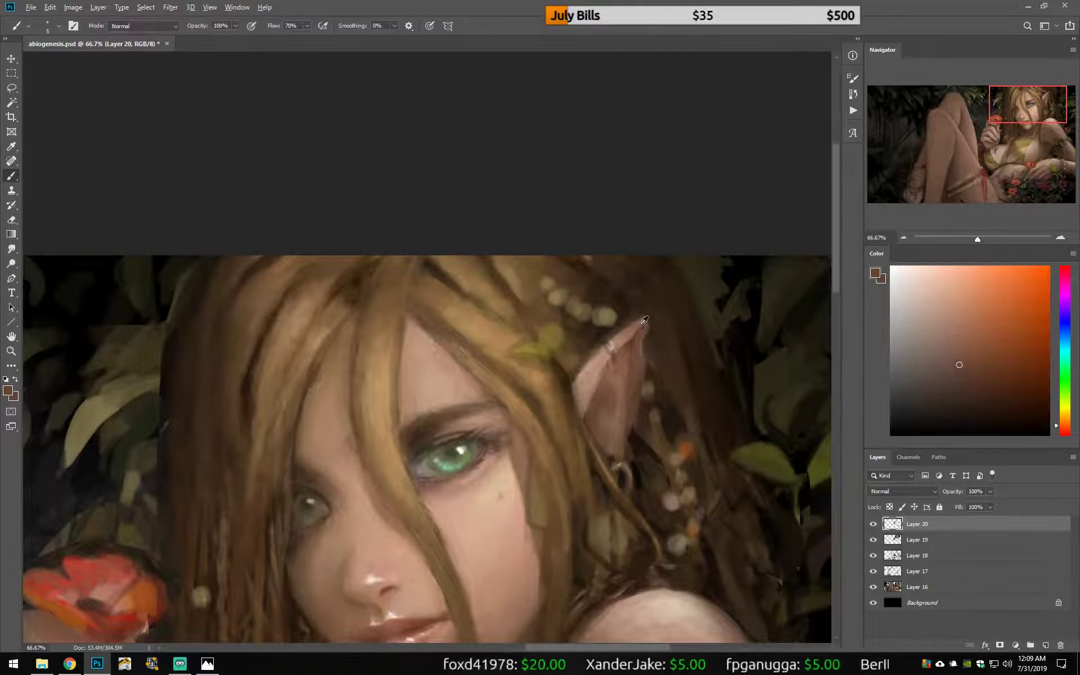
alt+click(672, 356)
alt+click(702, 408)
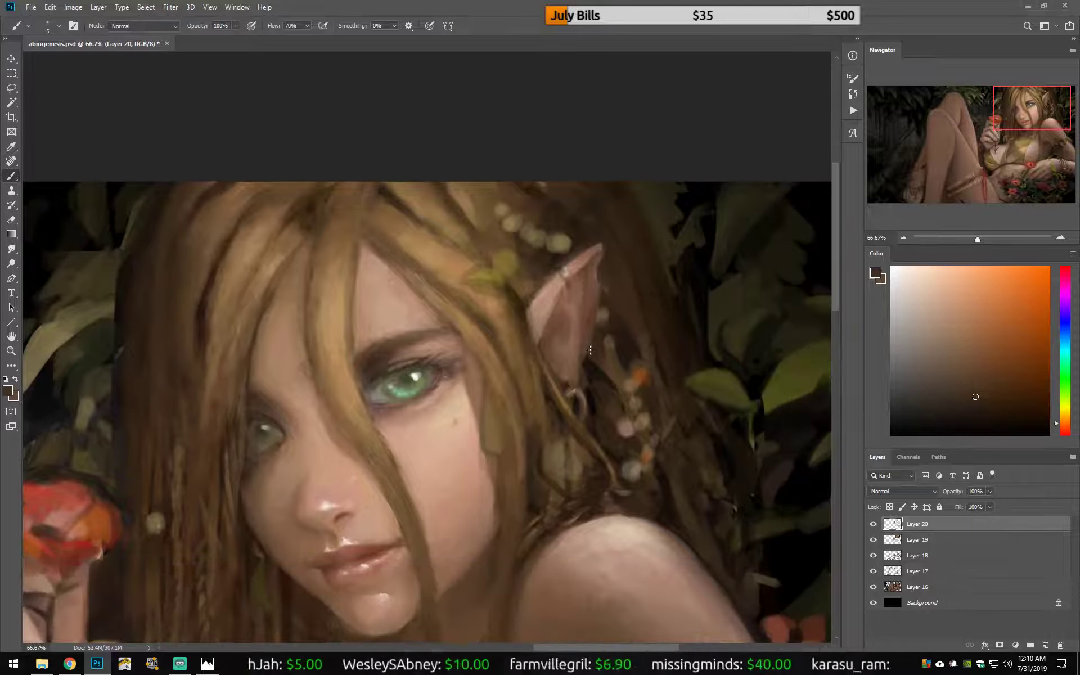
drag(703, 408, 658, 334)
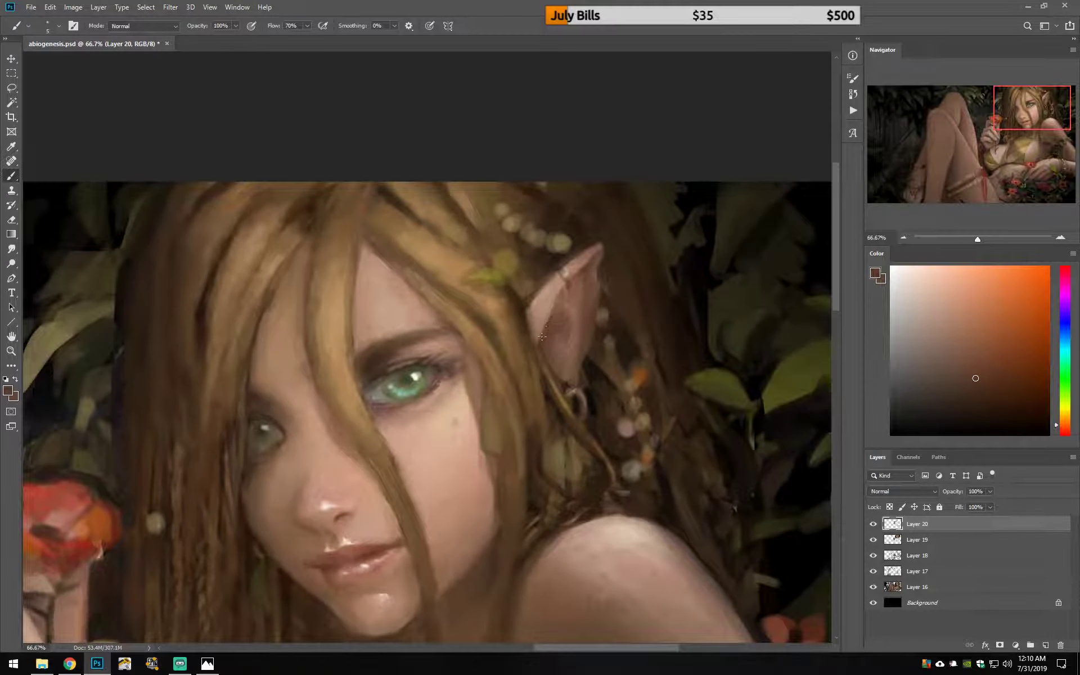
alt+click(542, 336)
alt+click(580, 367)
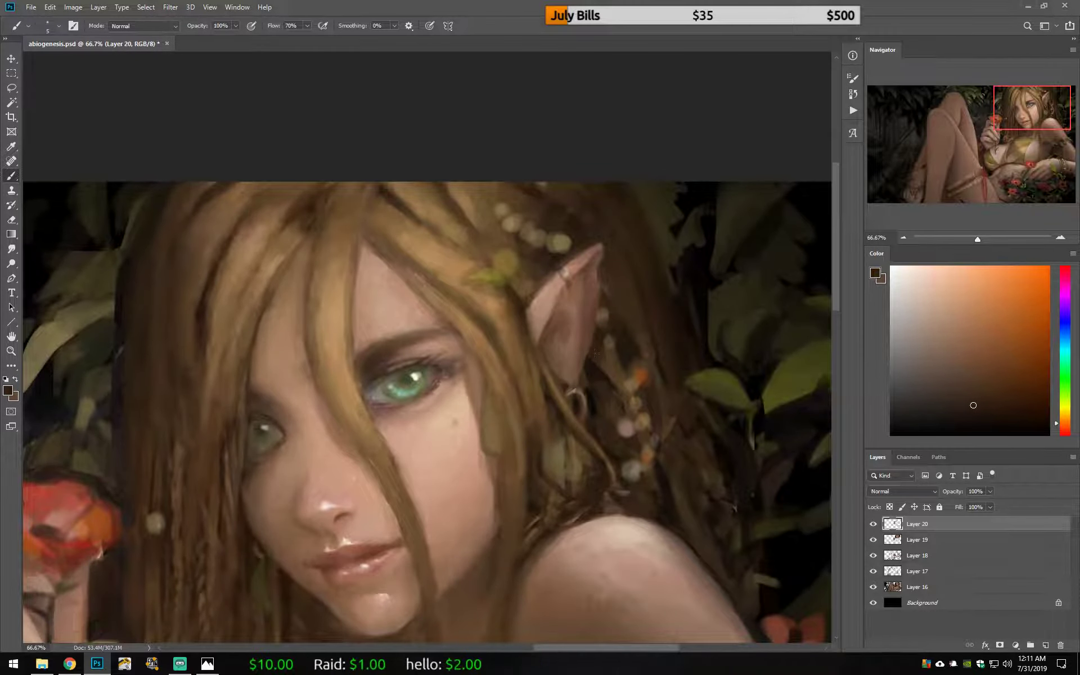
alt+click(600, 357)
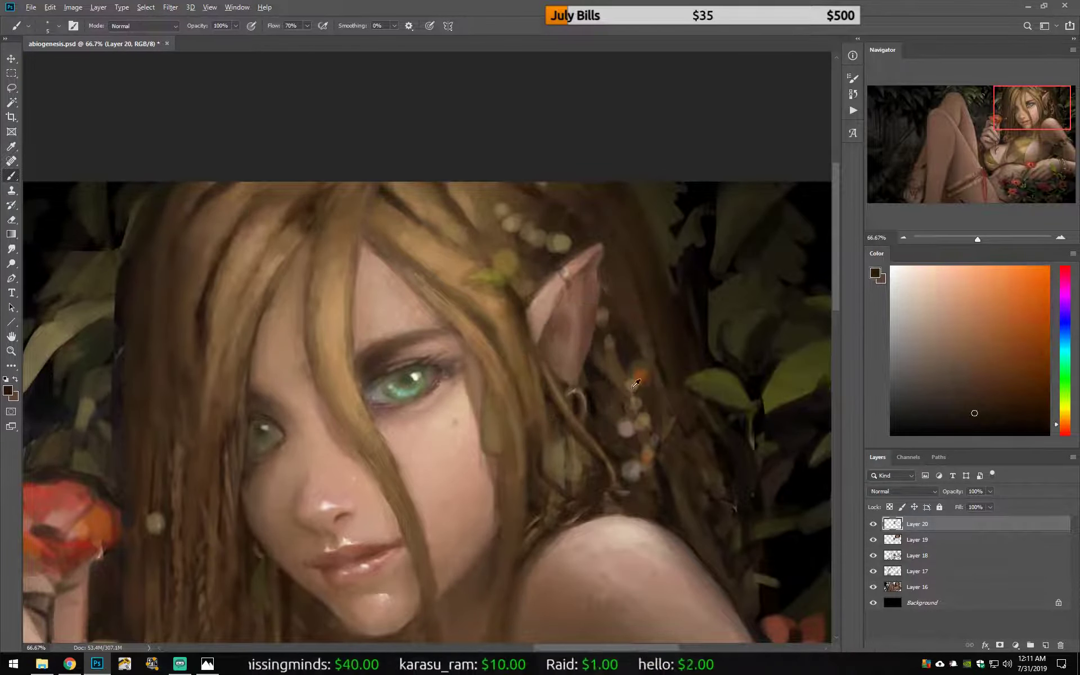
In the mirrored view, refine the skin with pinkish-brown, pale pink-beige and light beige highlight tones.
key(h)
alt+click(556, 280)
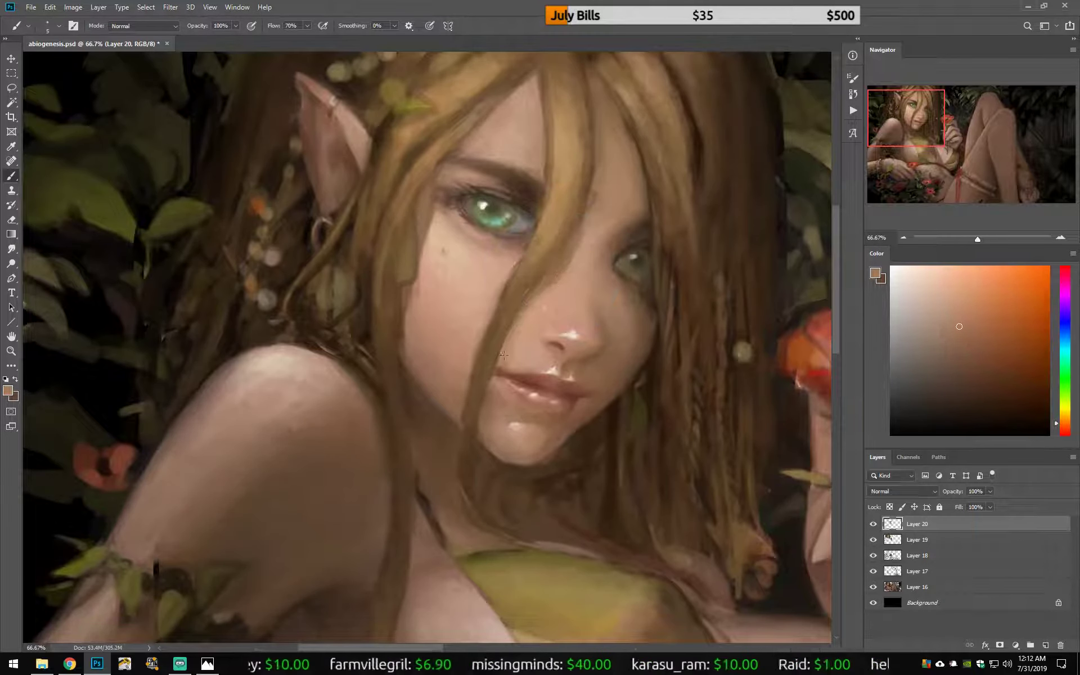
alt+click(594, 312)
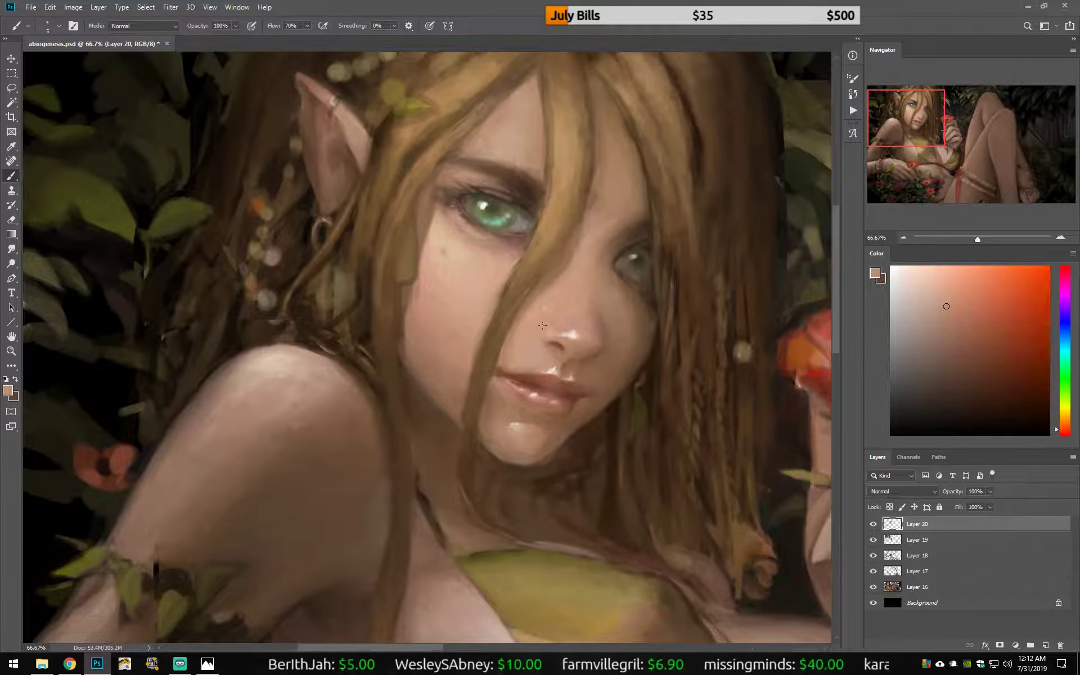
alt+click(570, 333)
alt+click(449, 235)
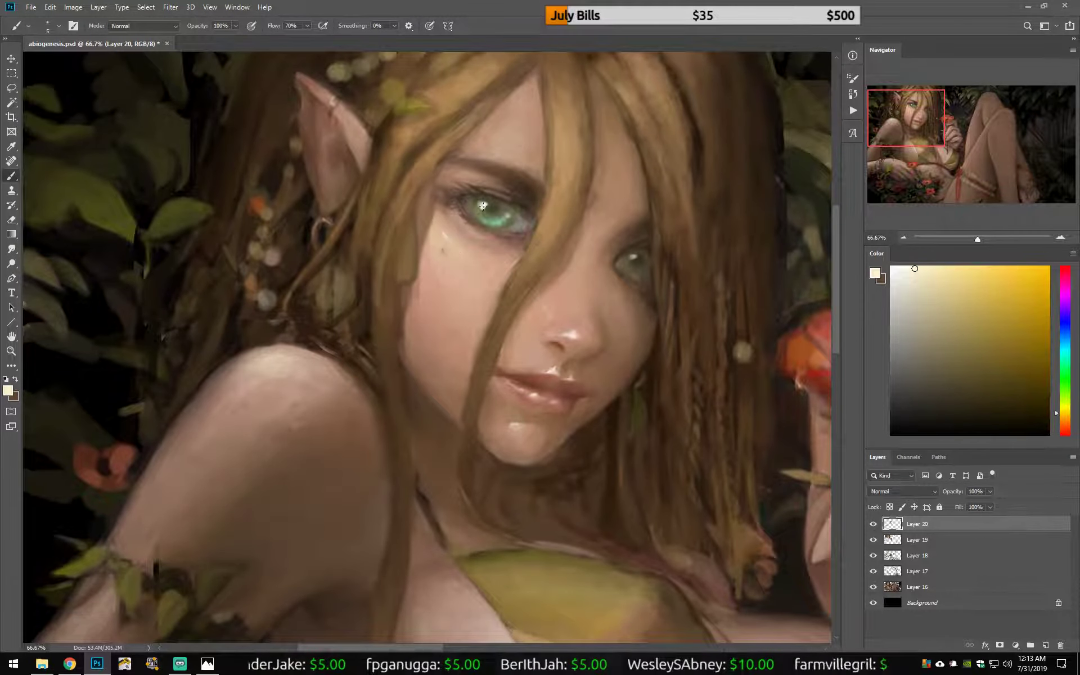
alt+click(484, 289)
Add short dark brown hair strands across the crown and down the side of the face.
scroll(540, 281, up, 3)
scroll(585, 304, up, 1)
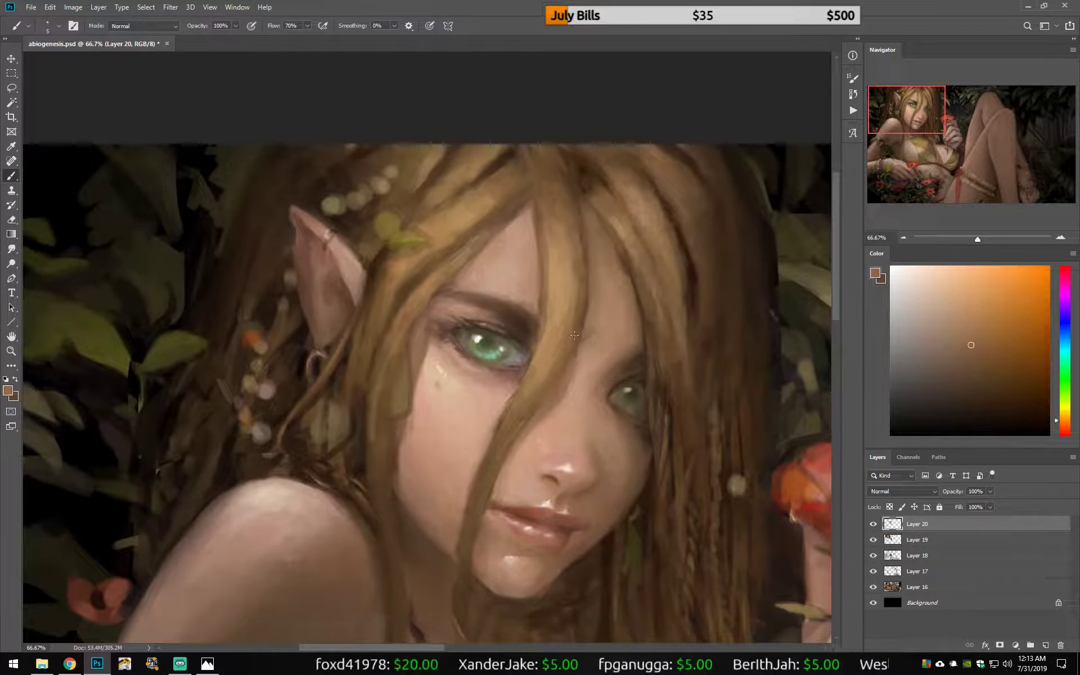
alt+click(575, 258)
drag(574, 258, 579, 173)
key(ctrl+shift+h)
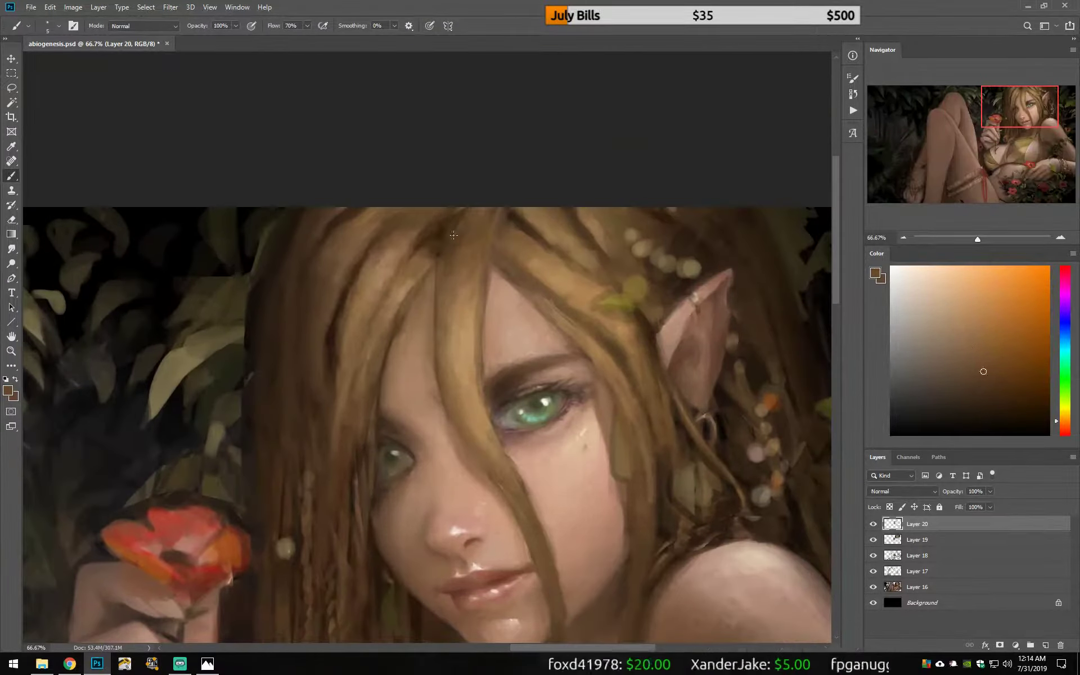
alt+click(438, 255)
drag(450, 210, 482, 256)
drag(472, 306, 476, 329)
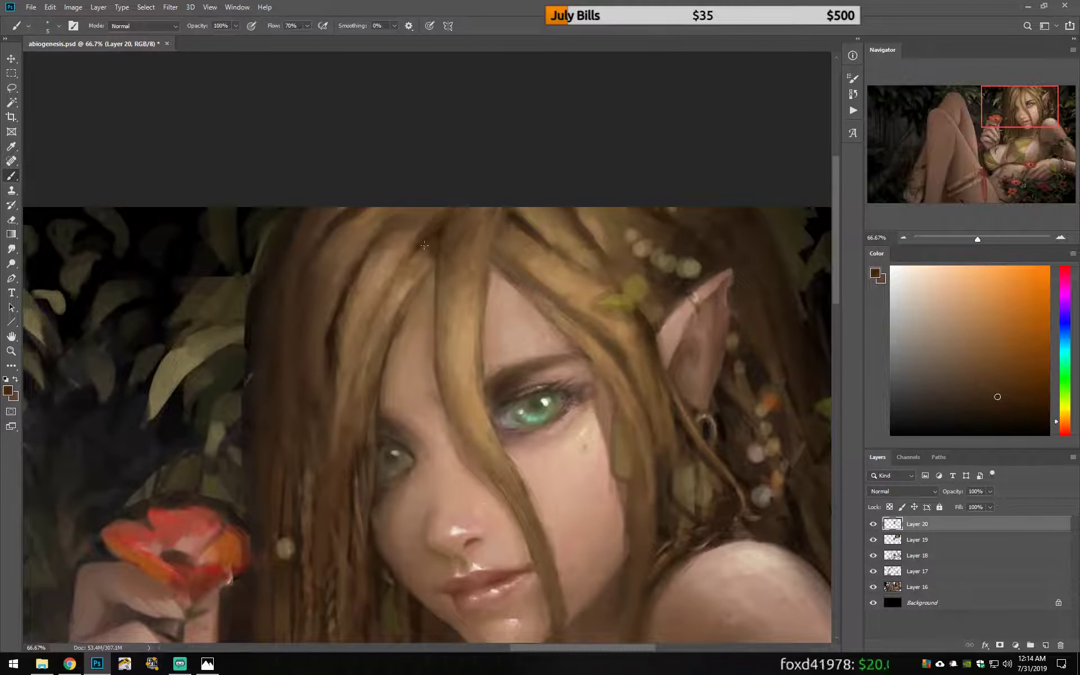
alt+click(427, 265)
mouse_move(419, 281)
mouse_down()
mouse_move(423, 257)
mouse_move(380, 378)
mouse_up()
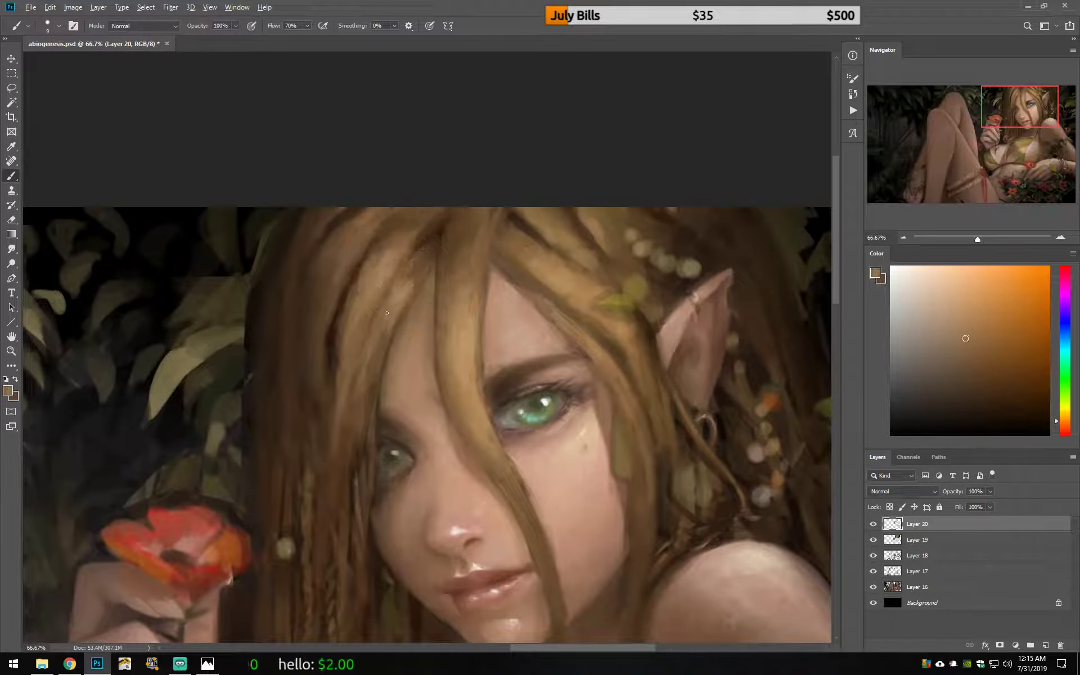
drag(387, 329, 377, 350)
alt+click(322, 358)
drag(327, 378, 321, 439)
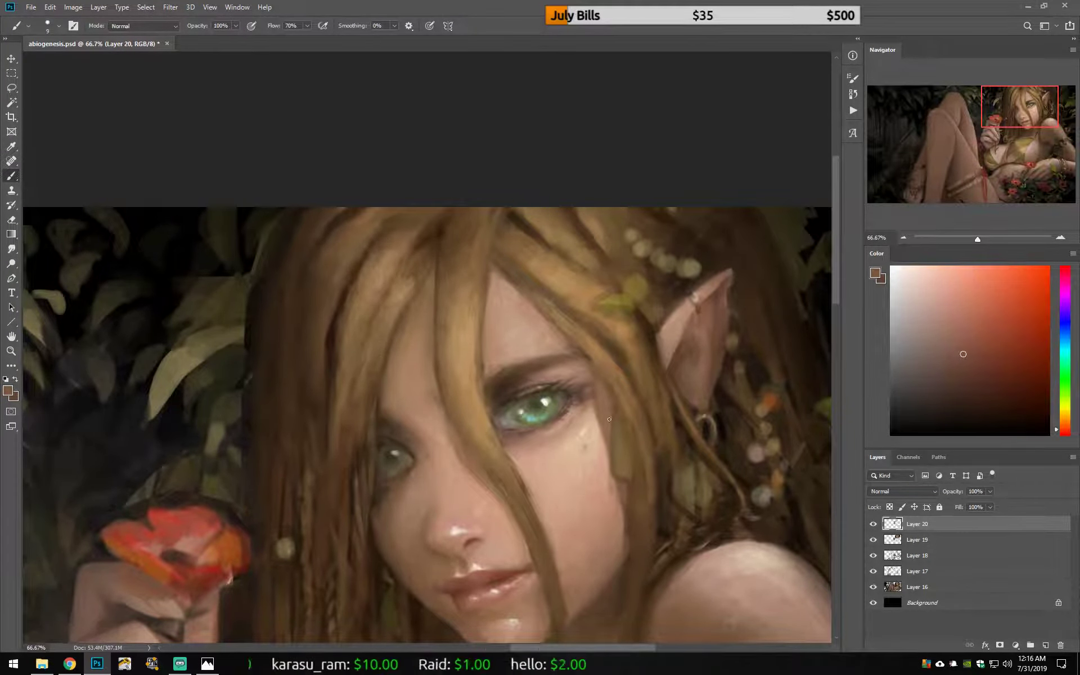
Touch up the cheek with pinkish browns and light skin tones, returning the painting to original orientation.
alt+click(602, 397)
alt+click(612, 485)
drag(654, 561, 598, 511)
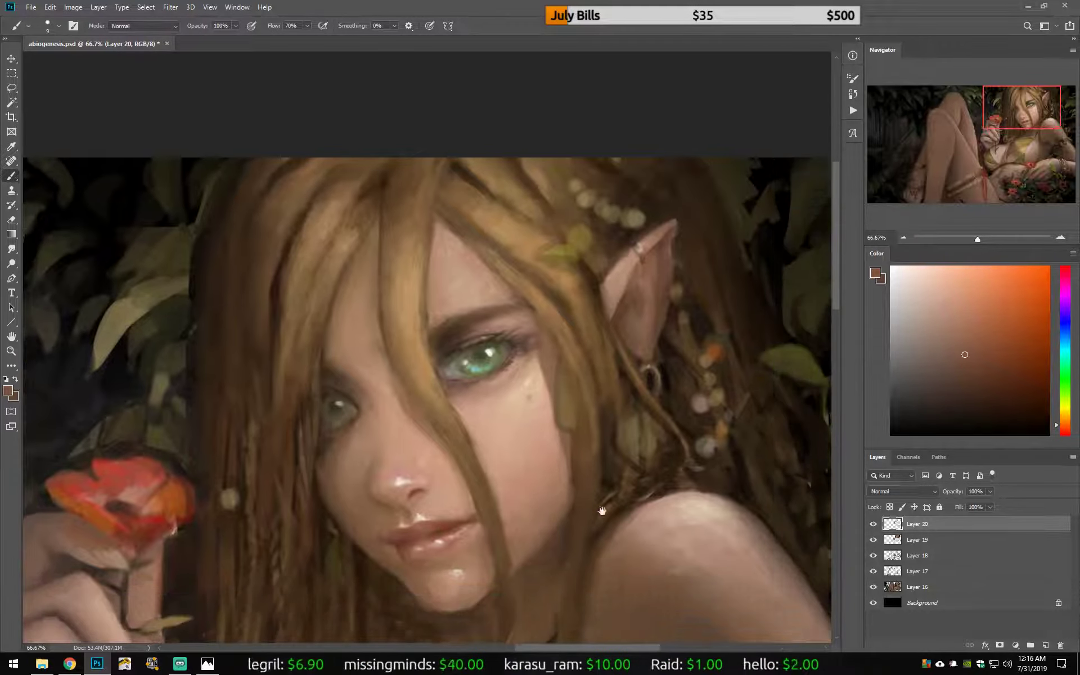
alt+click(599, 433)
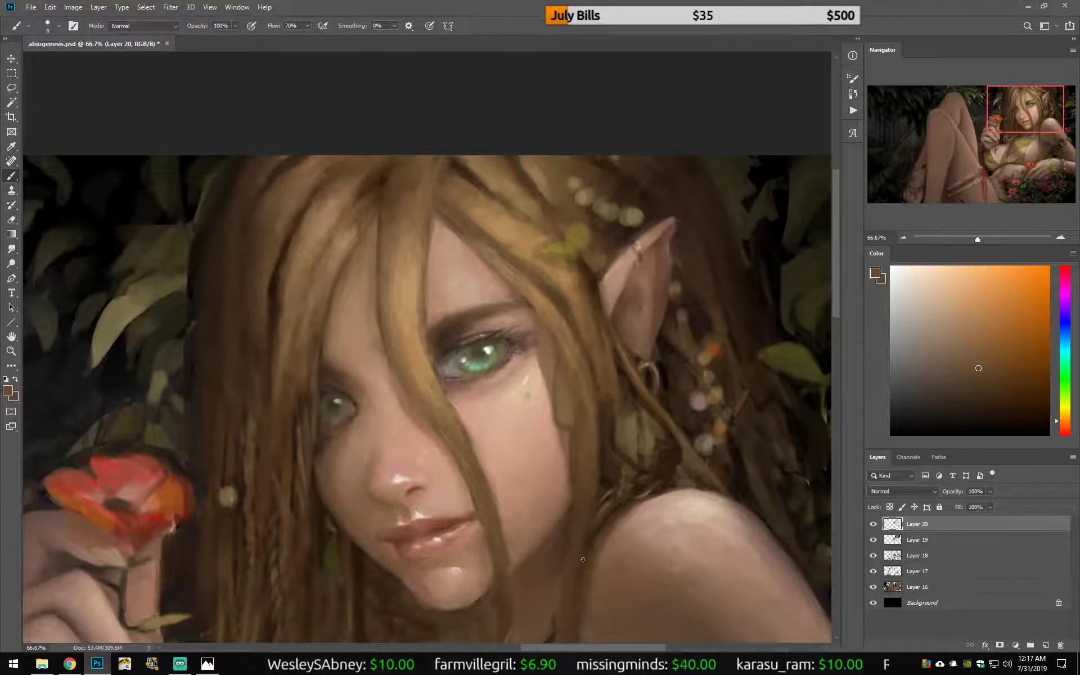
alt+click(486, 618)
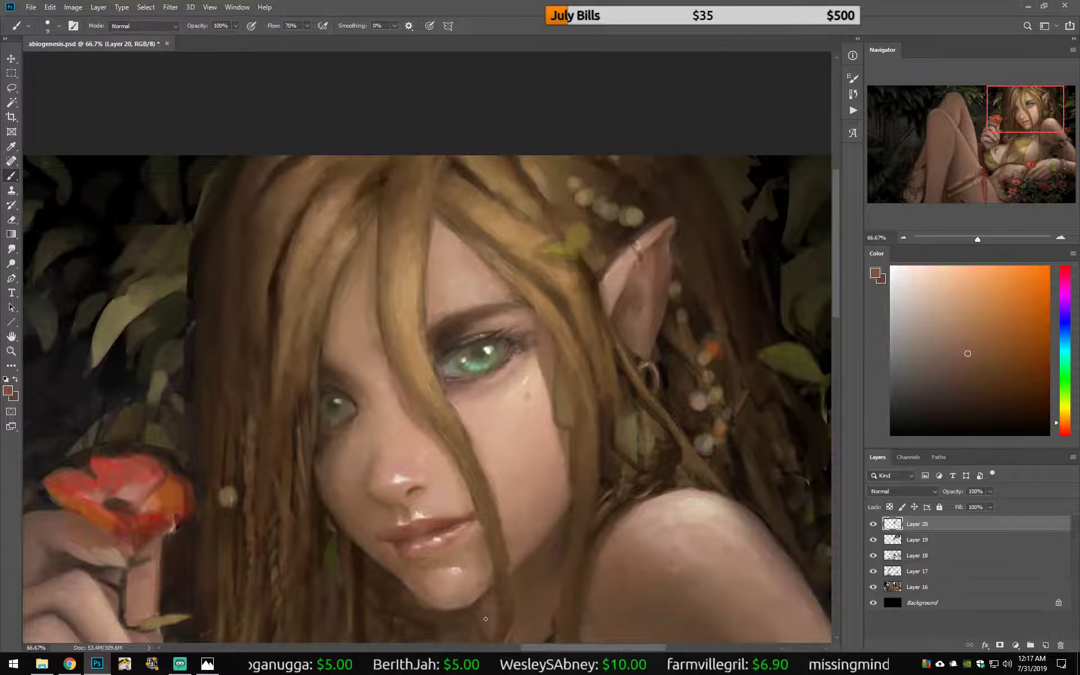
alt+click(487, 580)
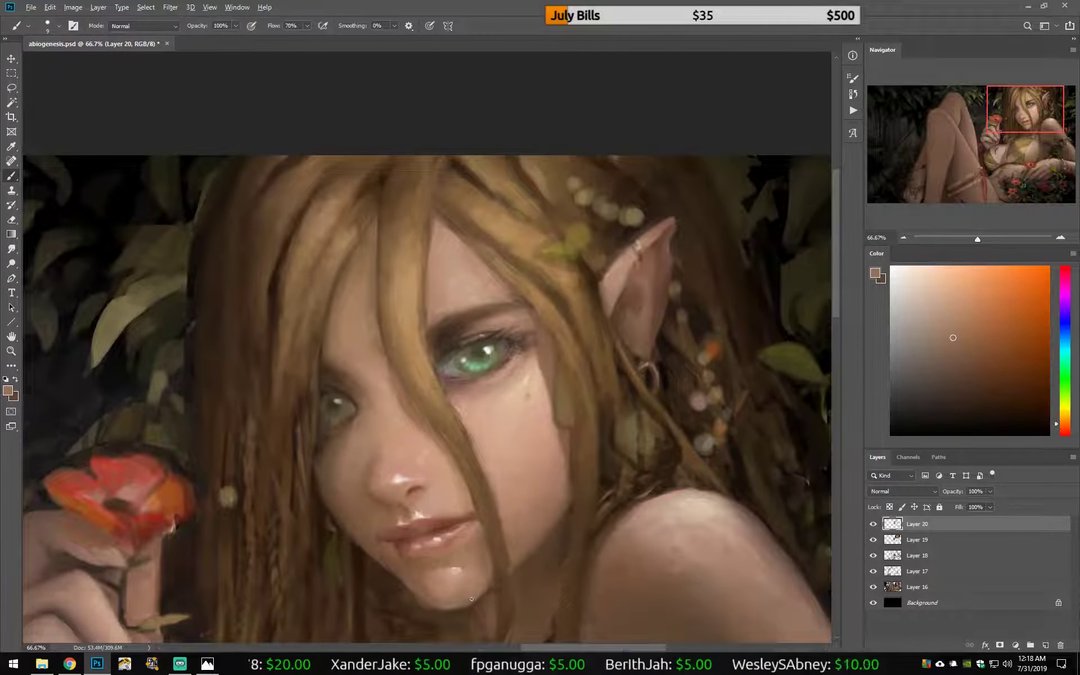
key(h)
alt+click(573, 360)
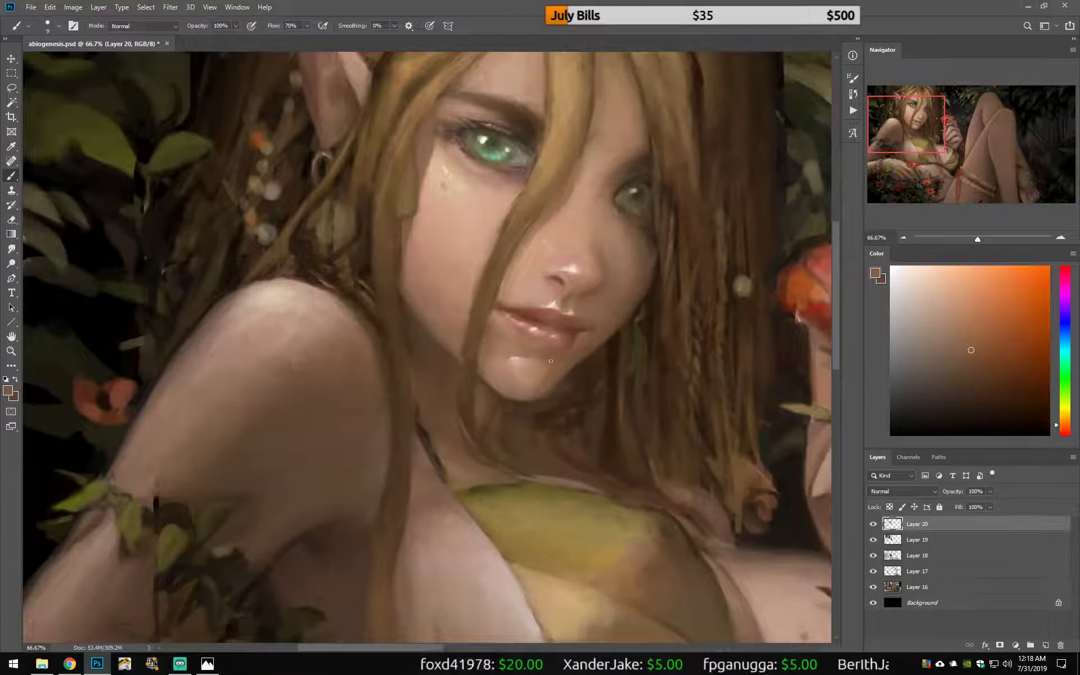
Refine the skin around the eye with sampled lighter and darker skin tones, checking it mirrored.
alt+click(550, 360)
alt+click(614, 228)
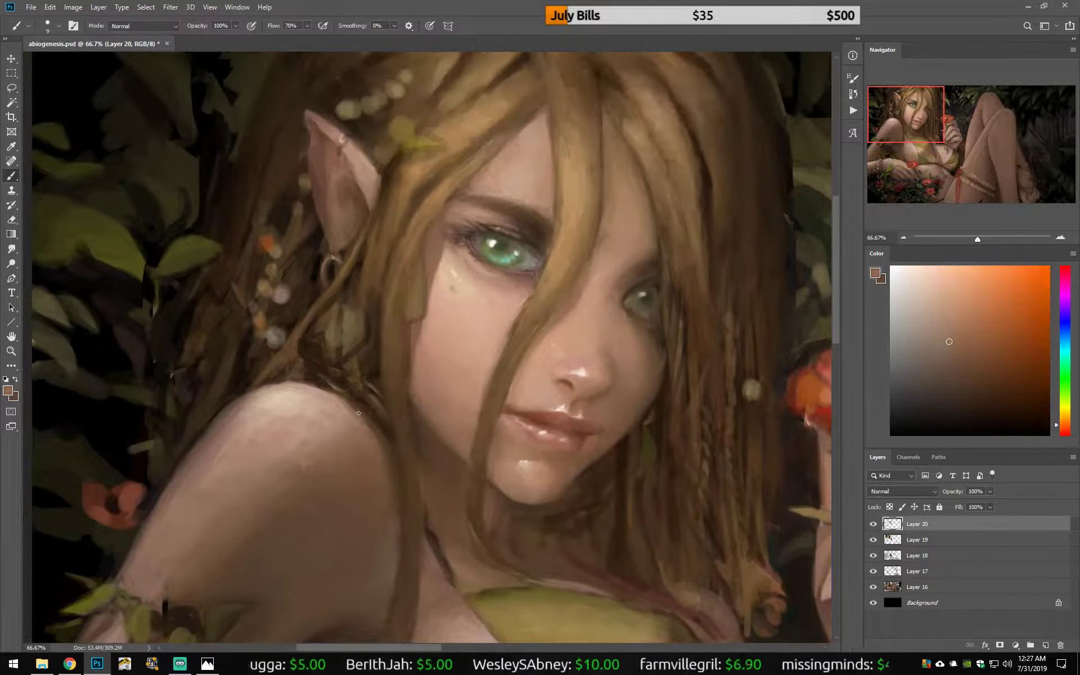
alt+click(373, 433)
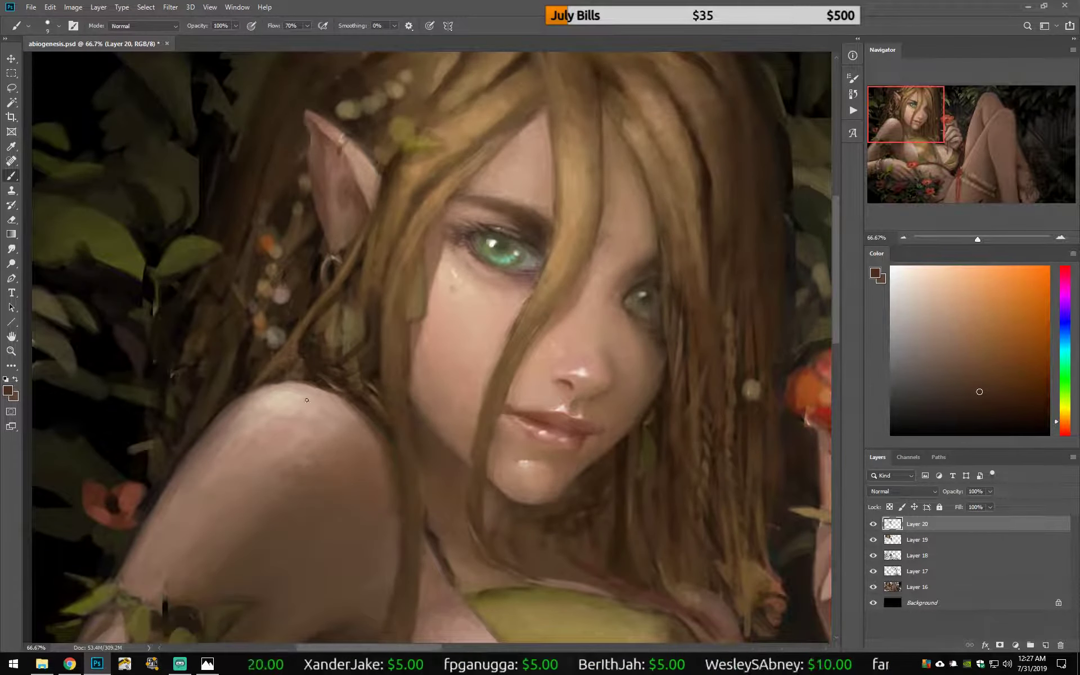
alt+click(514, 275)
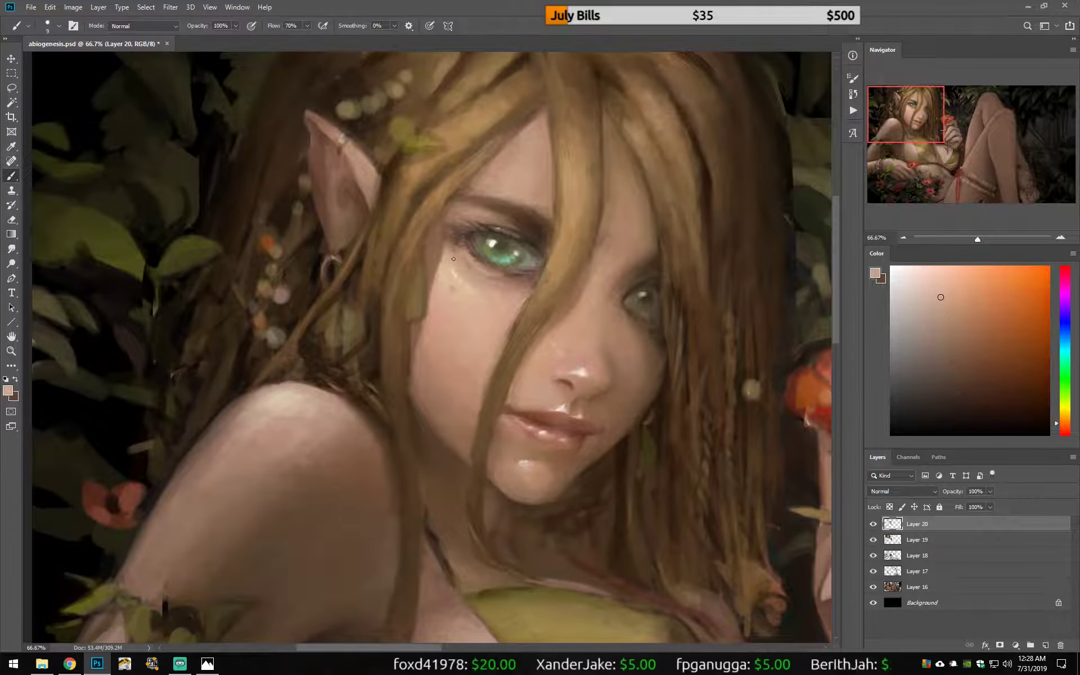
key(ctrl+shift+h)
alt+click(459, 377)
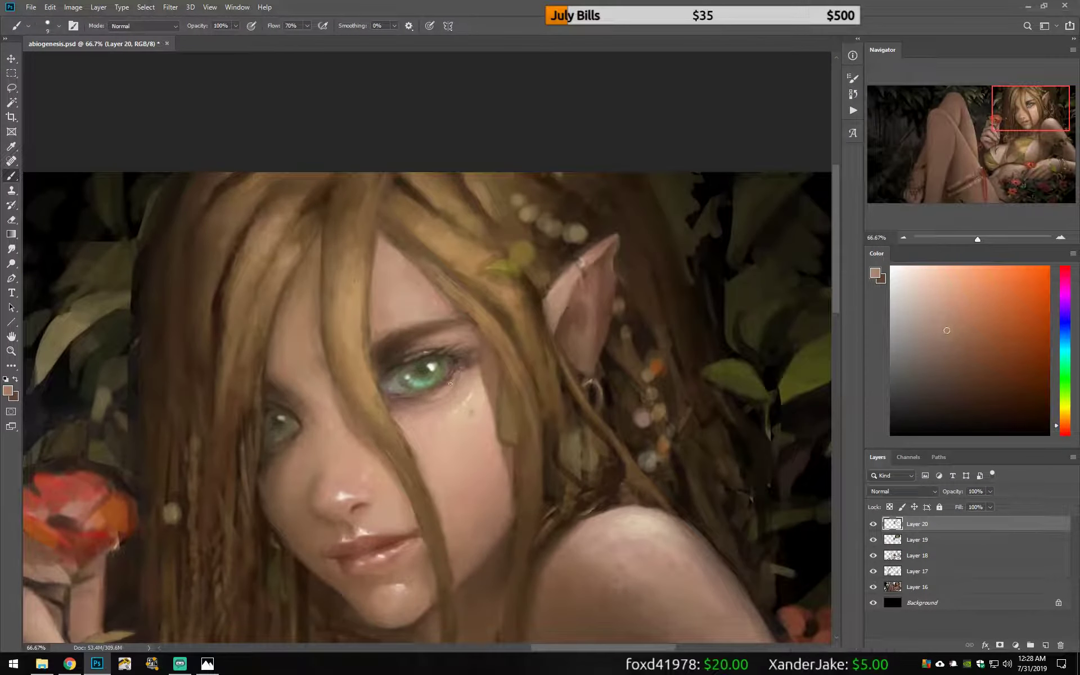
alt+click(457, 380)
alt+click(458, 391)
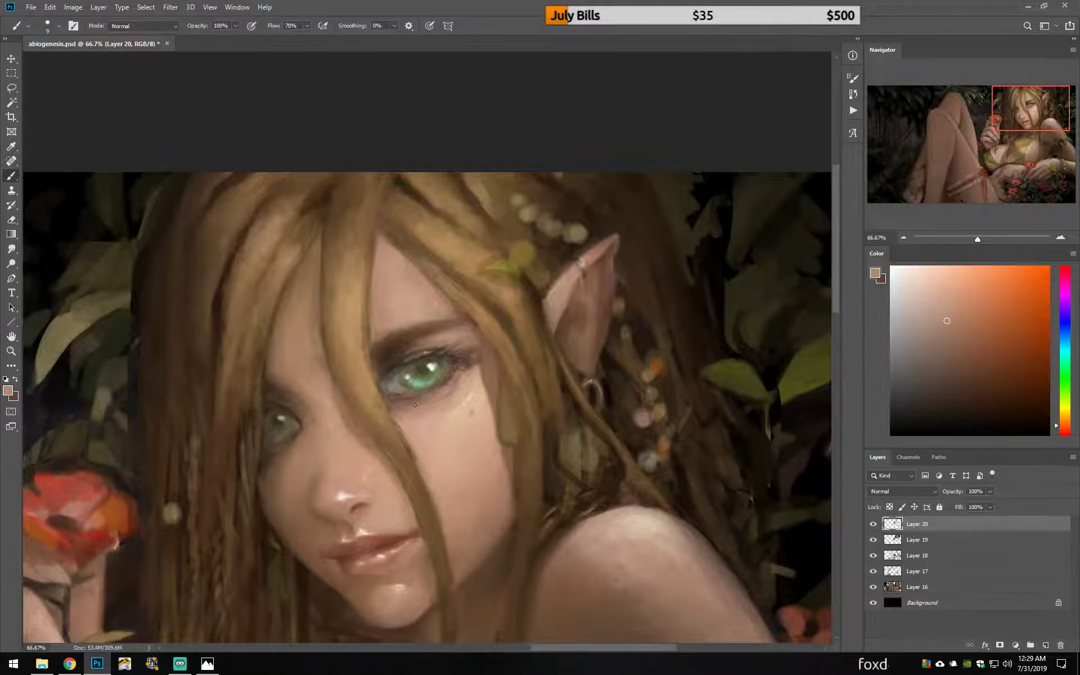
alt+click(453, 383)
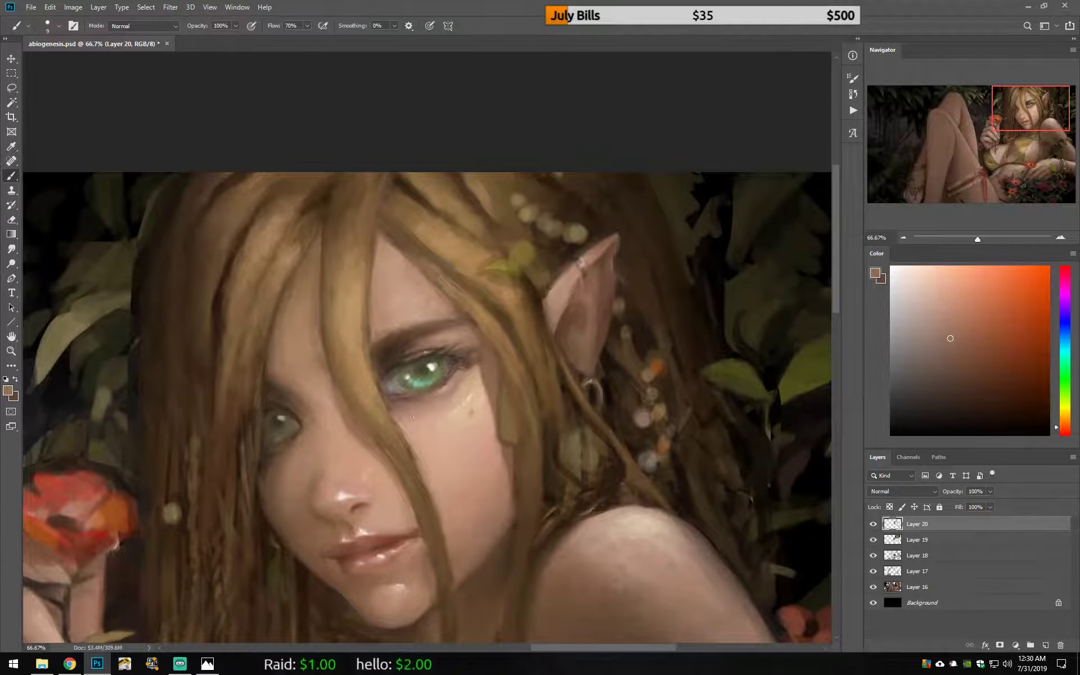
alt+click(445, 390)
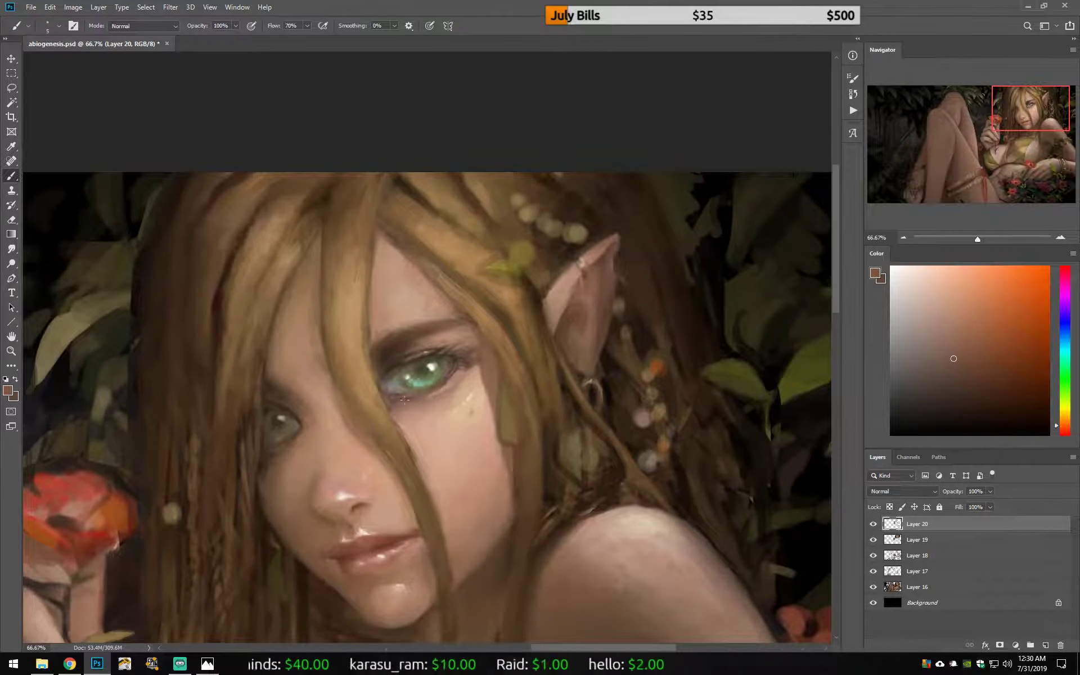
Mirror the canvas again and add darker browns around the eye and lashes.
key(ctrl+shift+h)
alt+click(493, 276)
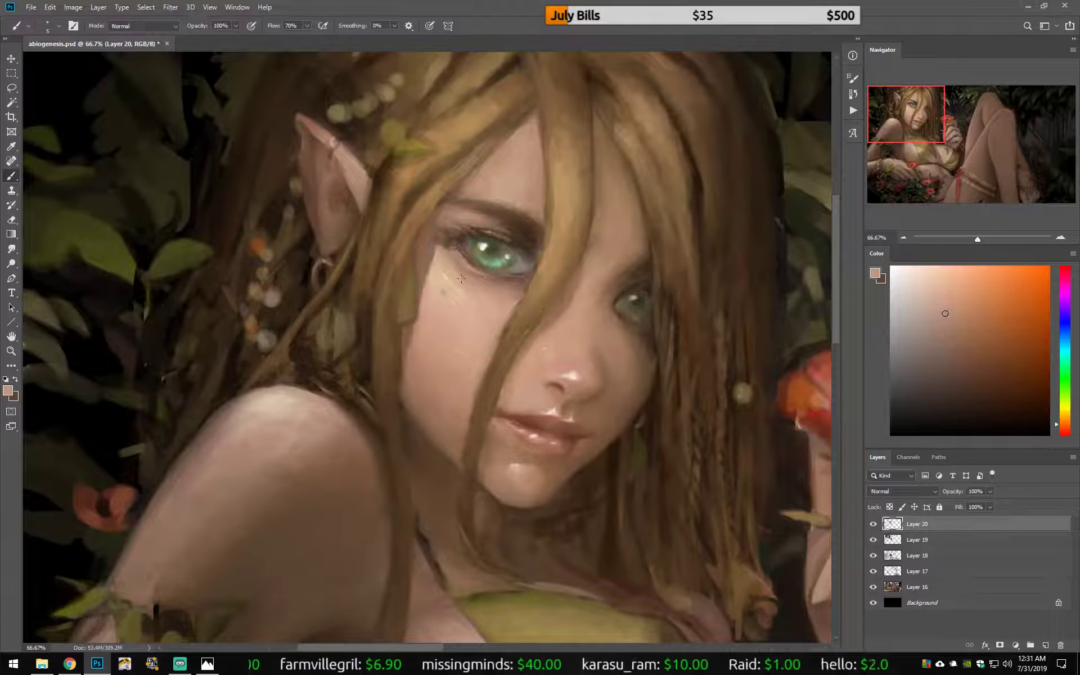
alt+click(474, 236)
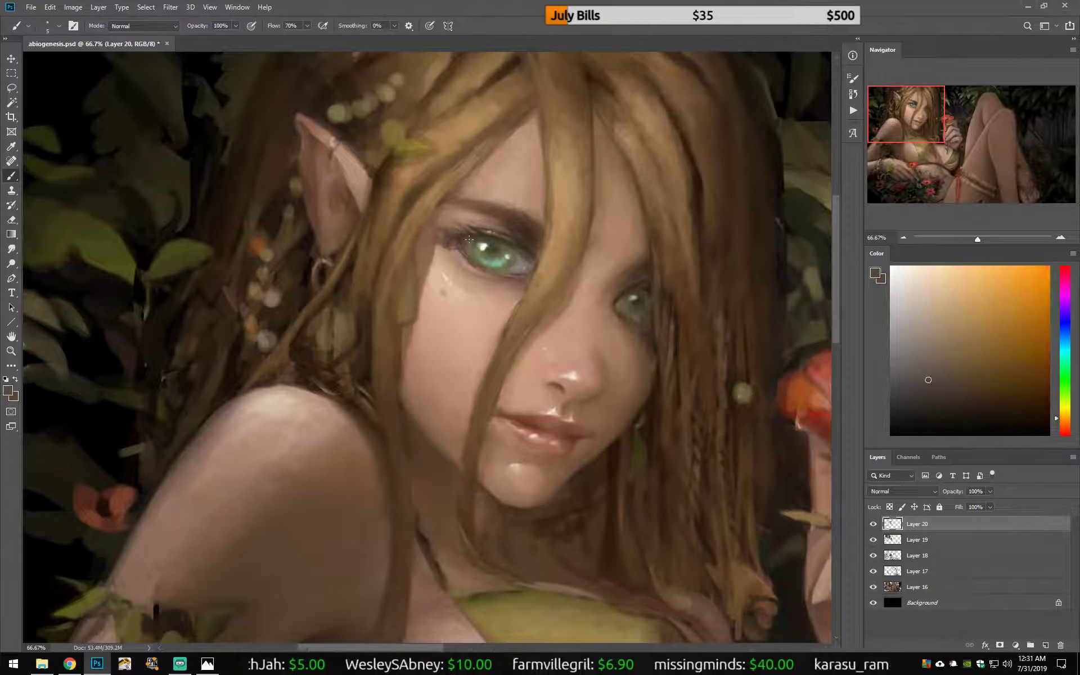
alt+click(509, 310)
scroll(510, 310, up, 3)
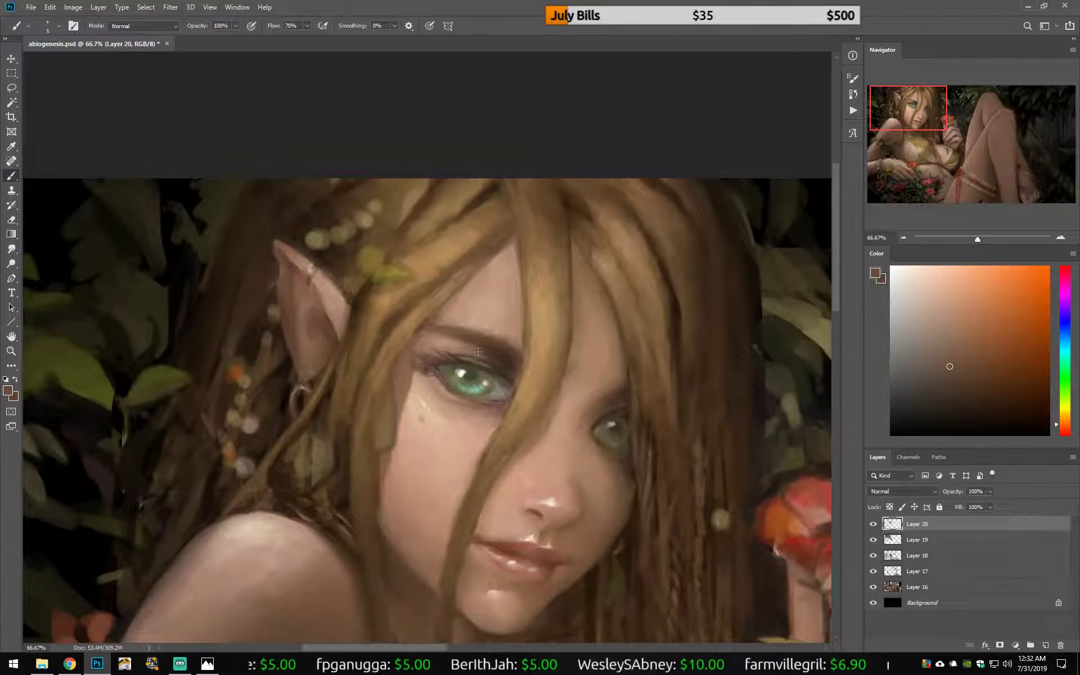
alt+click(513, 372)
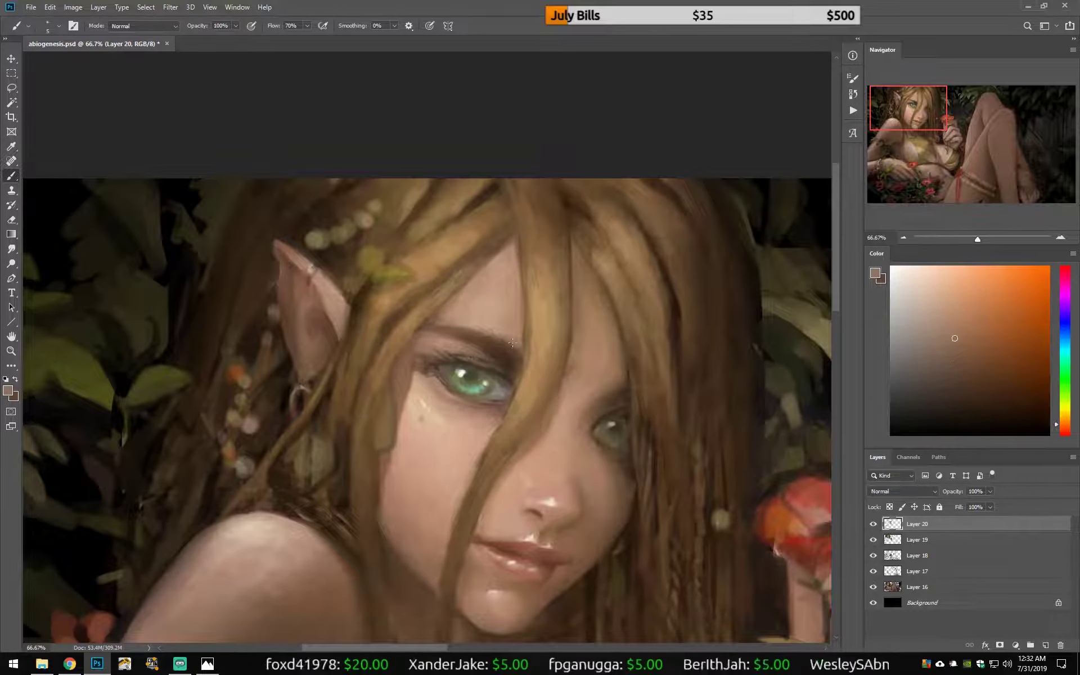
Add warm yellow-orange touches to the eye, then zoom out to view the whole mirrored painting.
mouse_move(583, 366)
mouse_down()
mouse_move(528, 366)
mouse_move(604, 357)
mouse_up()
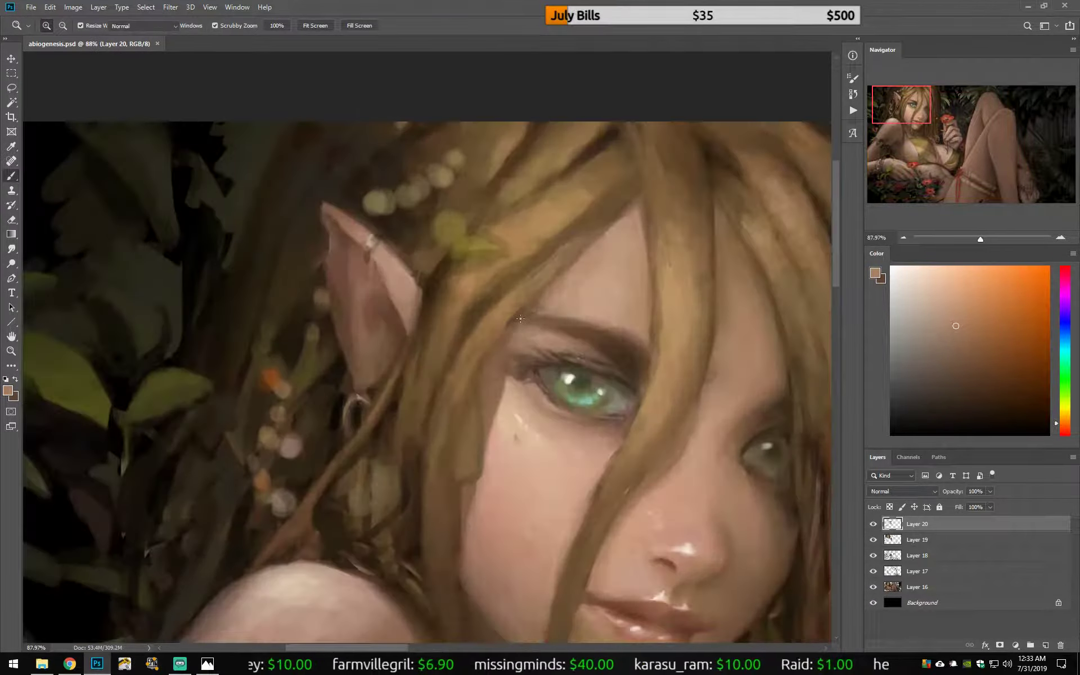
alt+click(551, 340)
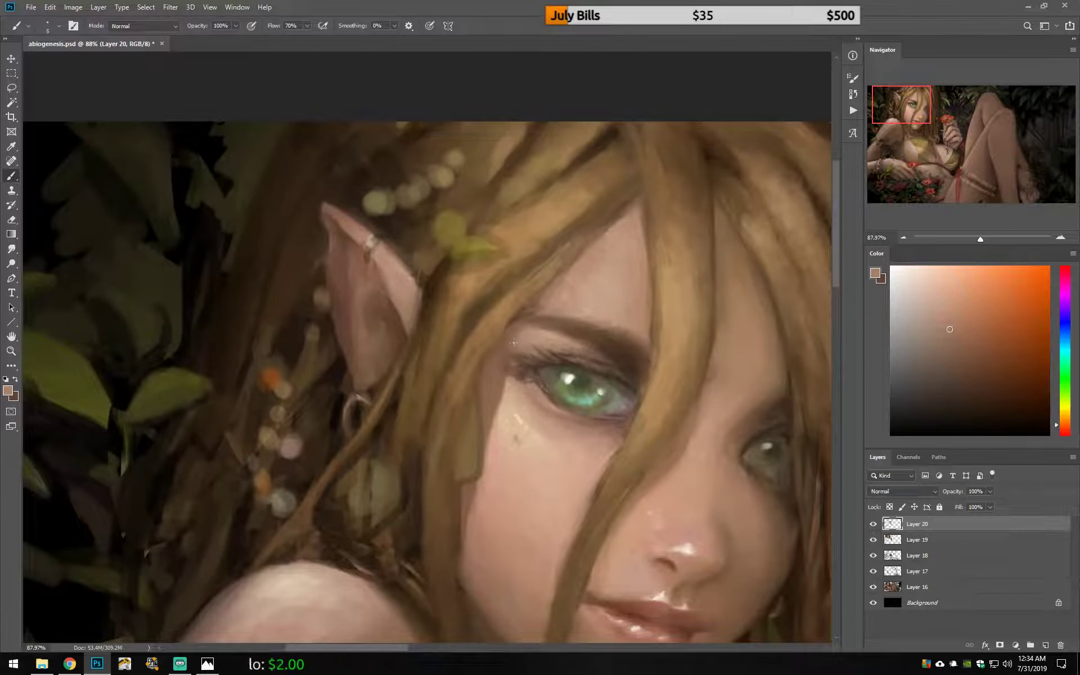
alt+click(509, 321)
drag(572, 246, 453, 291)
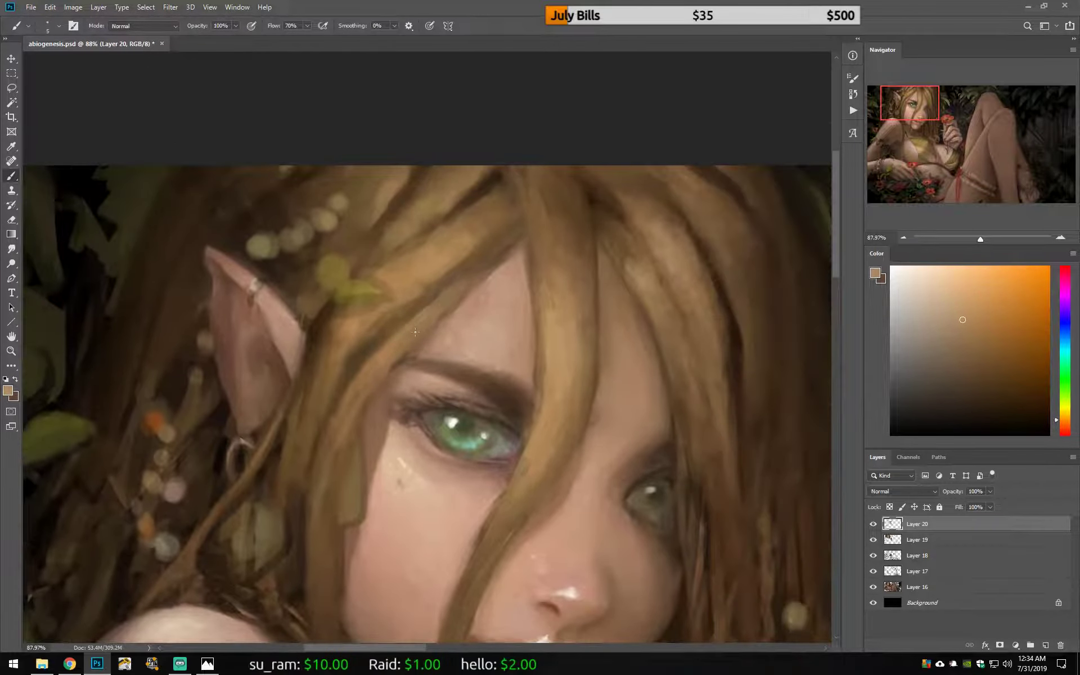
alt+click(436, 320)
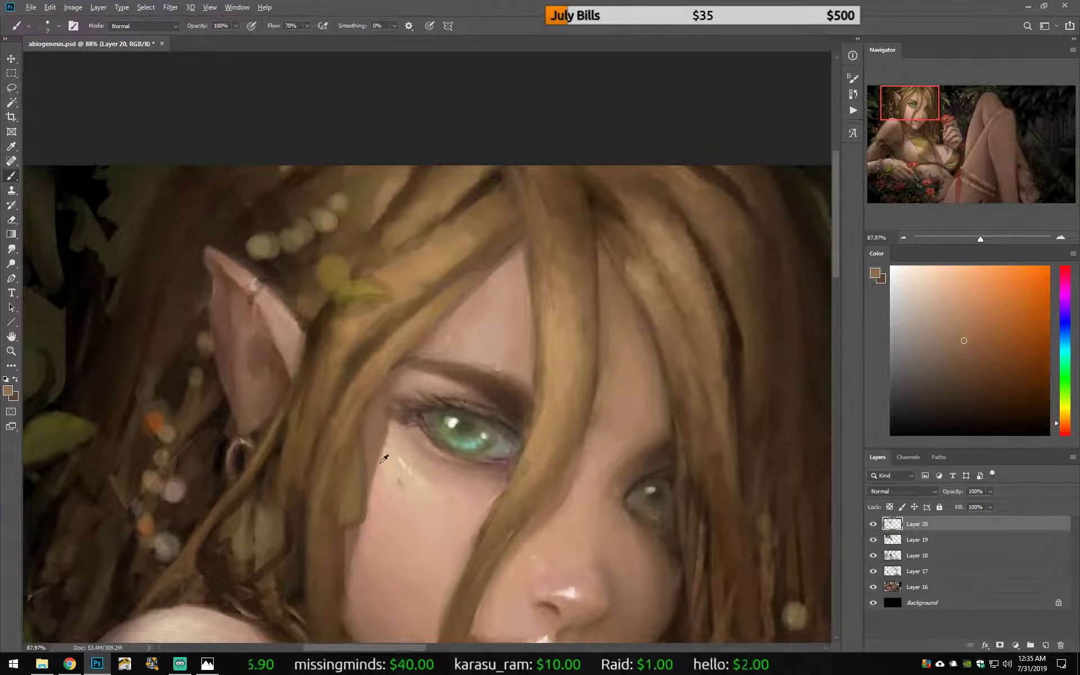
key(z)
drag(619, 337, 815, 214)
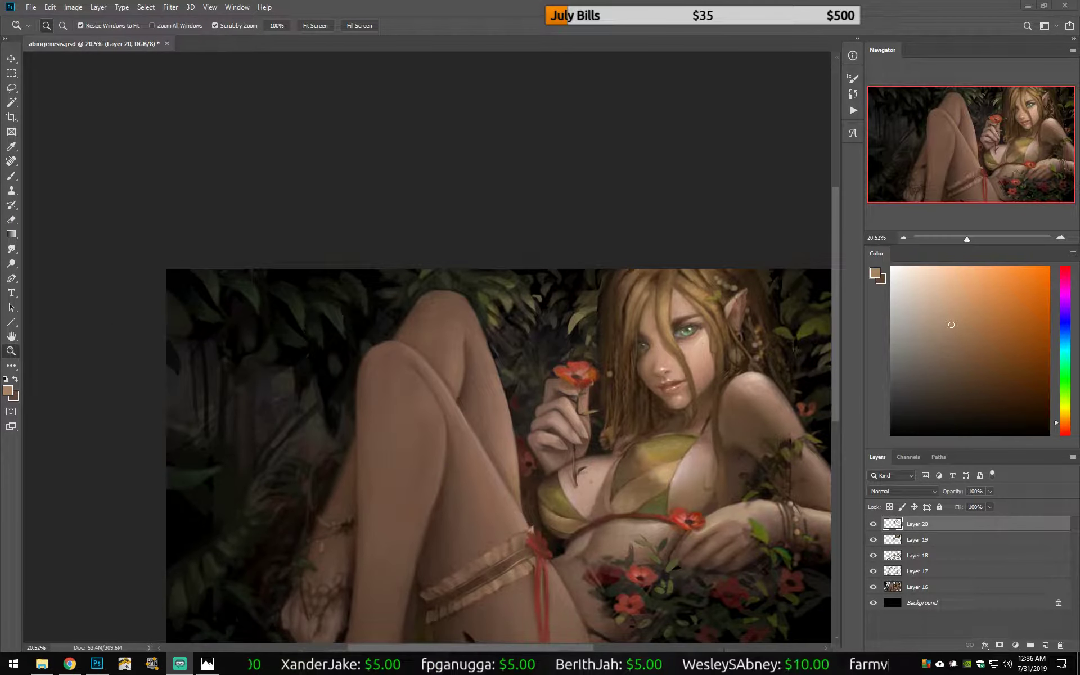
Sample tan and brown skin tones and paint over the light streak on the resting hand.
scroll(784, 586, up, 3)
key(b)
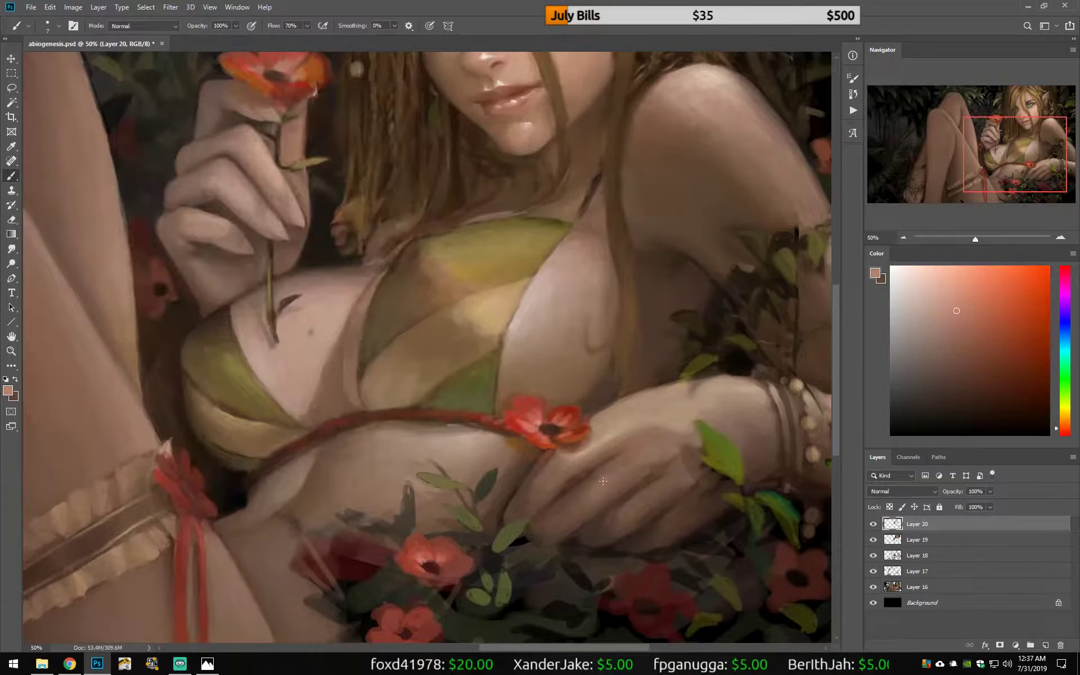
alt+click(603, 481)
key(bracketright)
alt+click(622, 413)
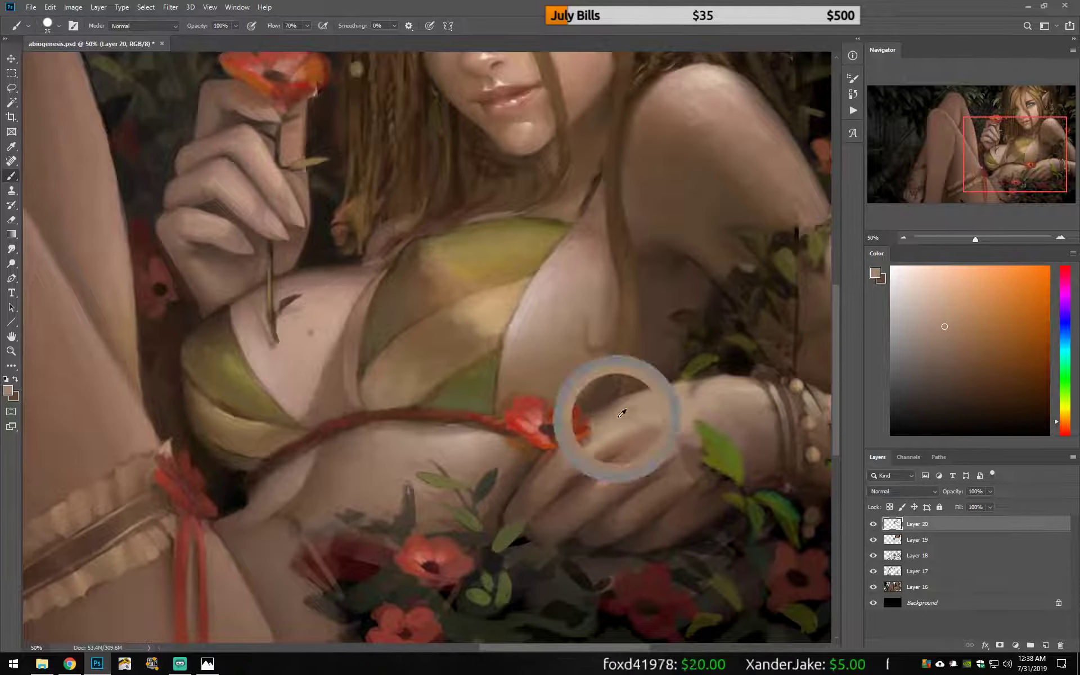
alt+click(647, 444)
key(bracketleft)
key(bracketleft)
key(bracketleft)
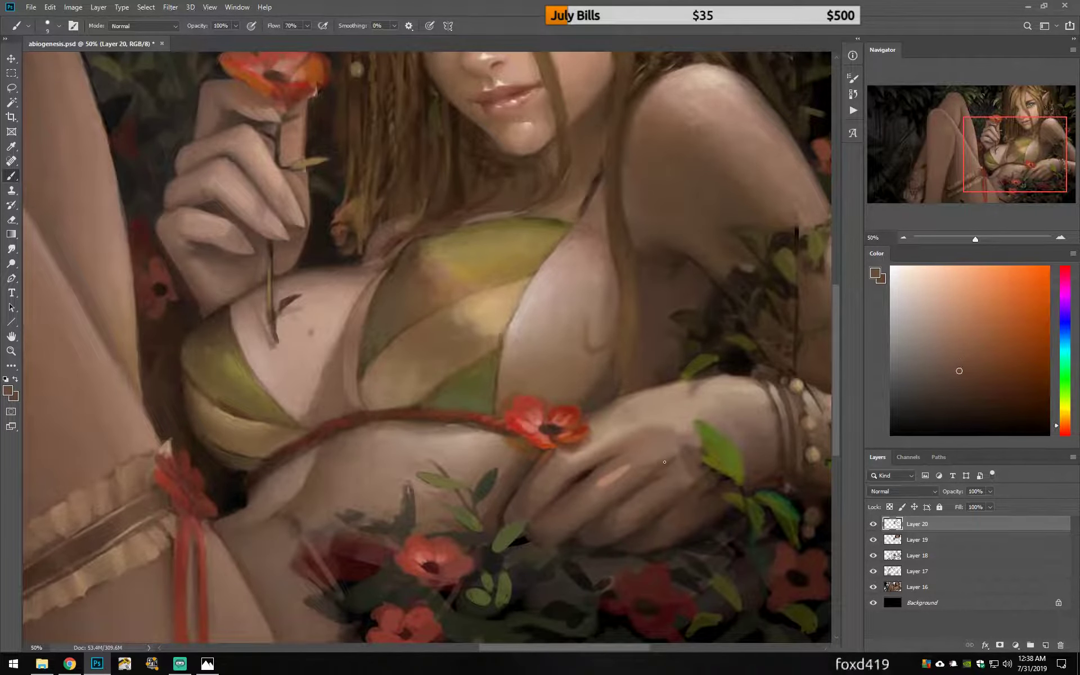
alt+click(664, 461)
mouse_move(627, 467)
mouse_down()
mouse_move(596, 489)
mouse_move(635, 511)
mouse_up()
Add lighter tan strokes to the resting hand, then review the painting and sample more skin.
alt+click(638, 463)
alt+click(621, 478)
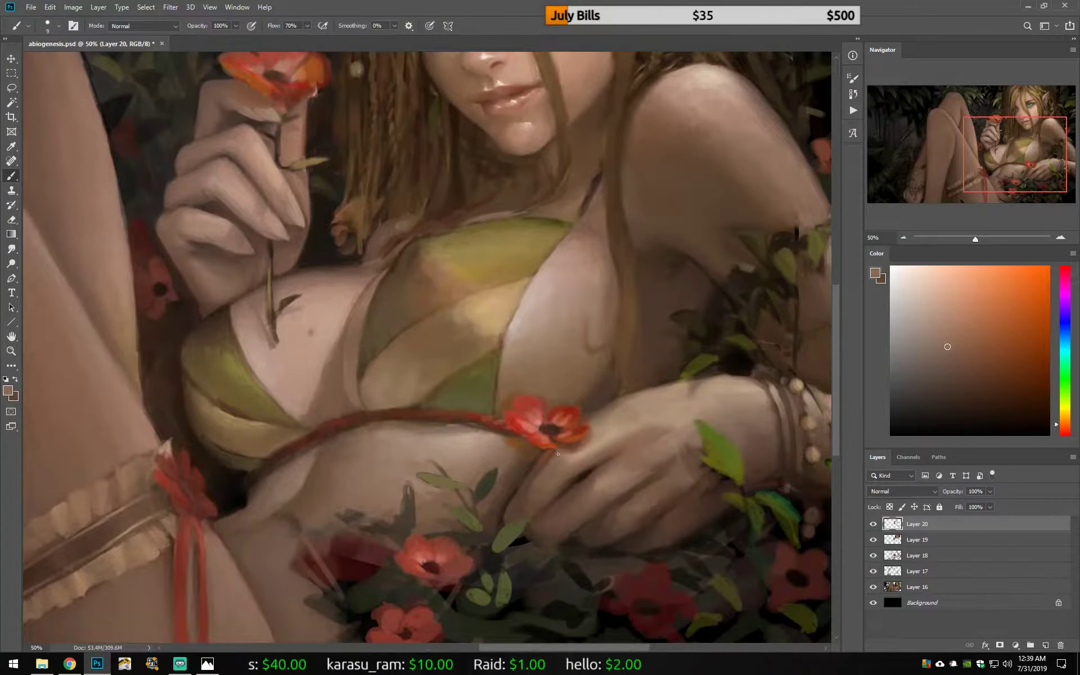
drag(558, 454, 476, 526)
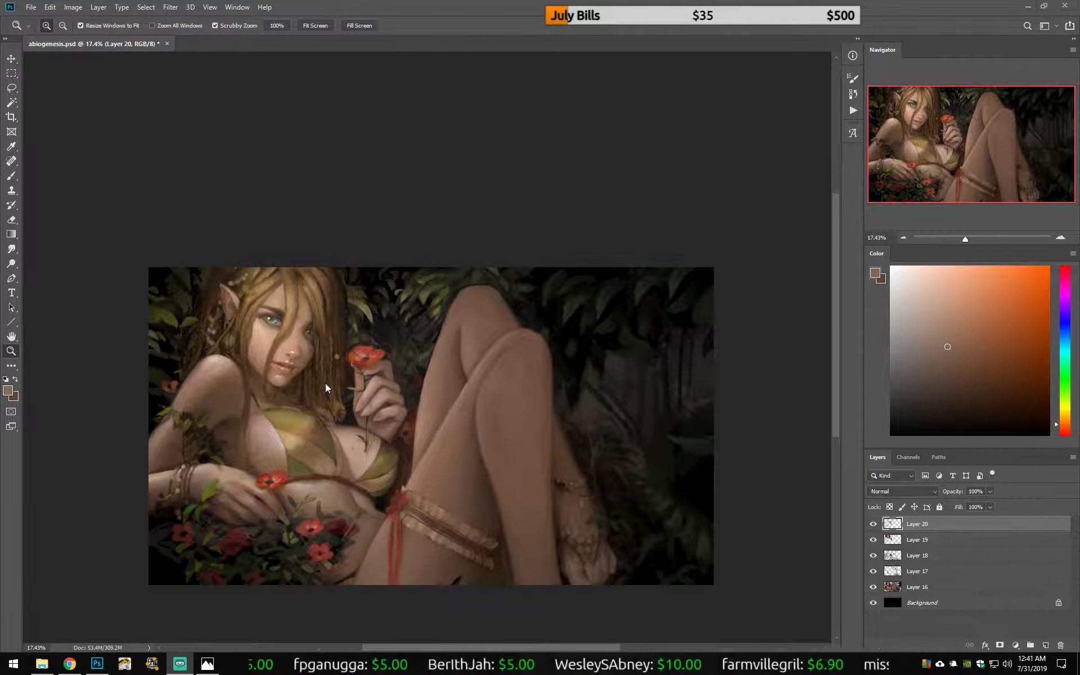
drag(205, 521, 299, 465)
key(b)
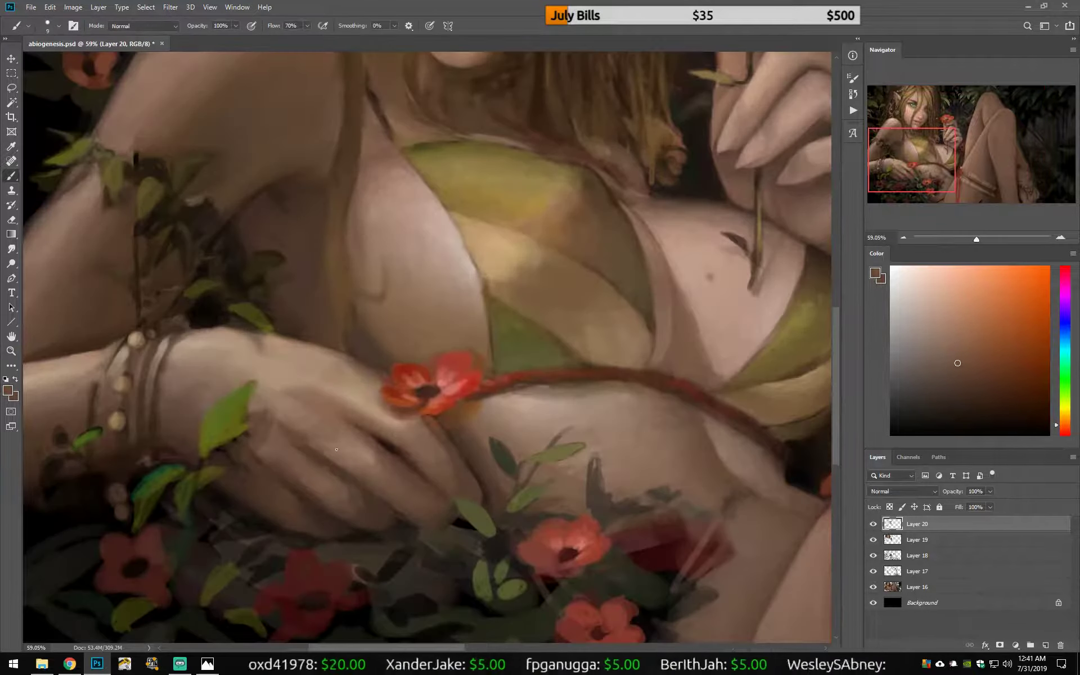
alt+click(343, 419)
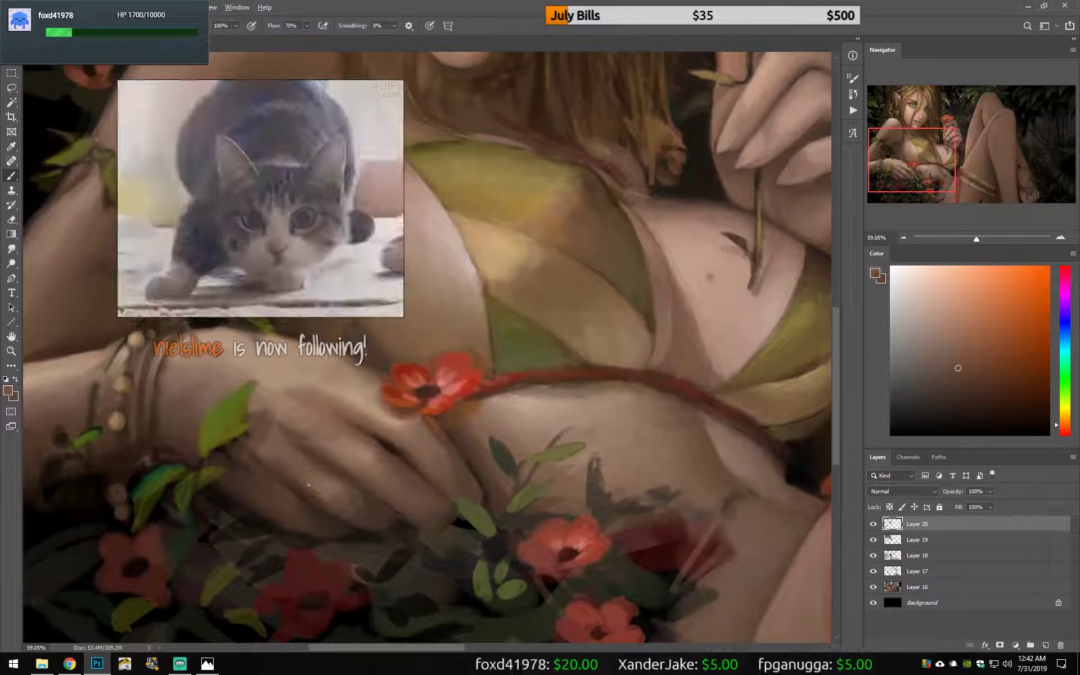
alt+click(339, 488)
Mirror the canvas, sample darker chest skin tones and soften the inner knee edge.
key(ctrl+shift+h)
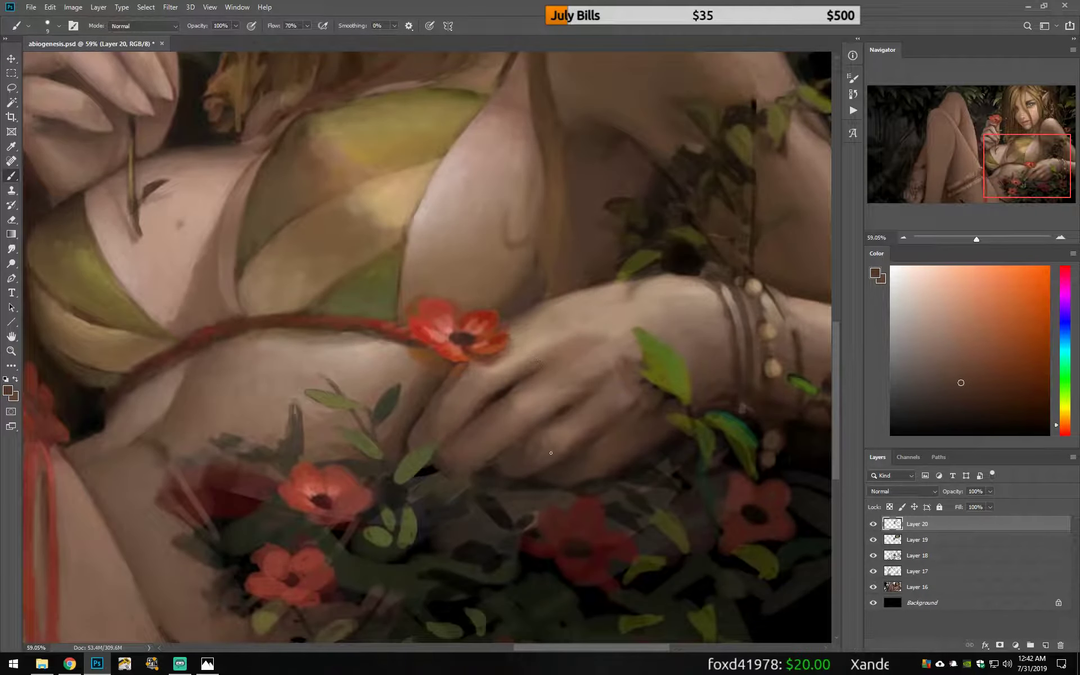
drag(515, 372, 448, 462)
alt+click(509, 275)
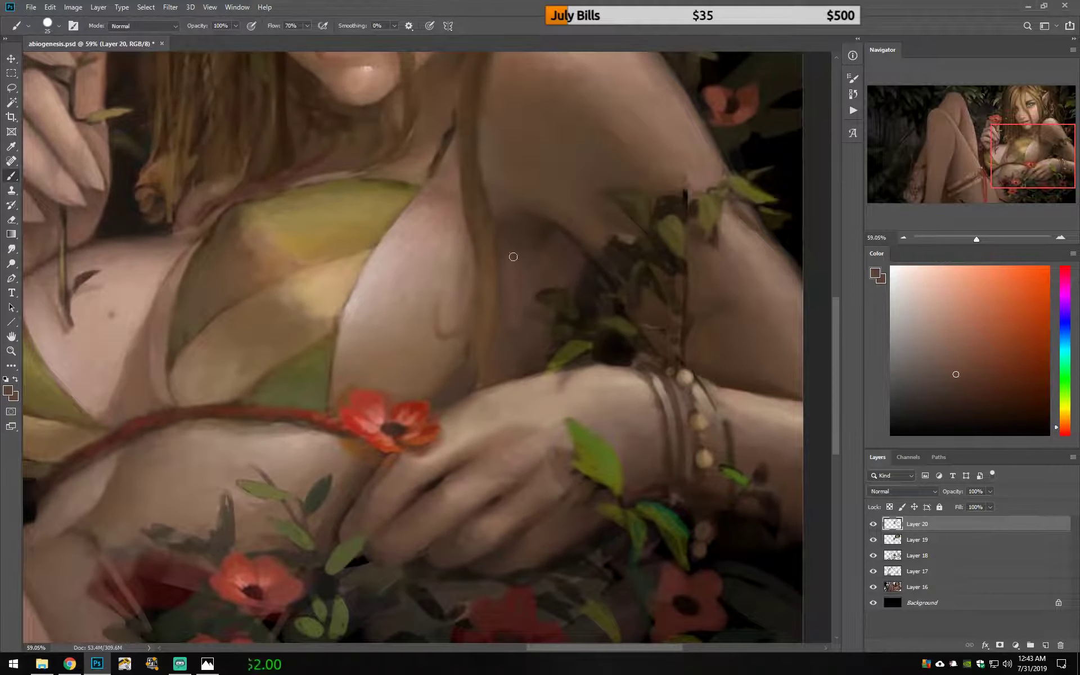
alt+click(529, 353)
alt+click(512, 330)
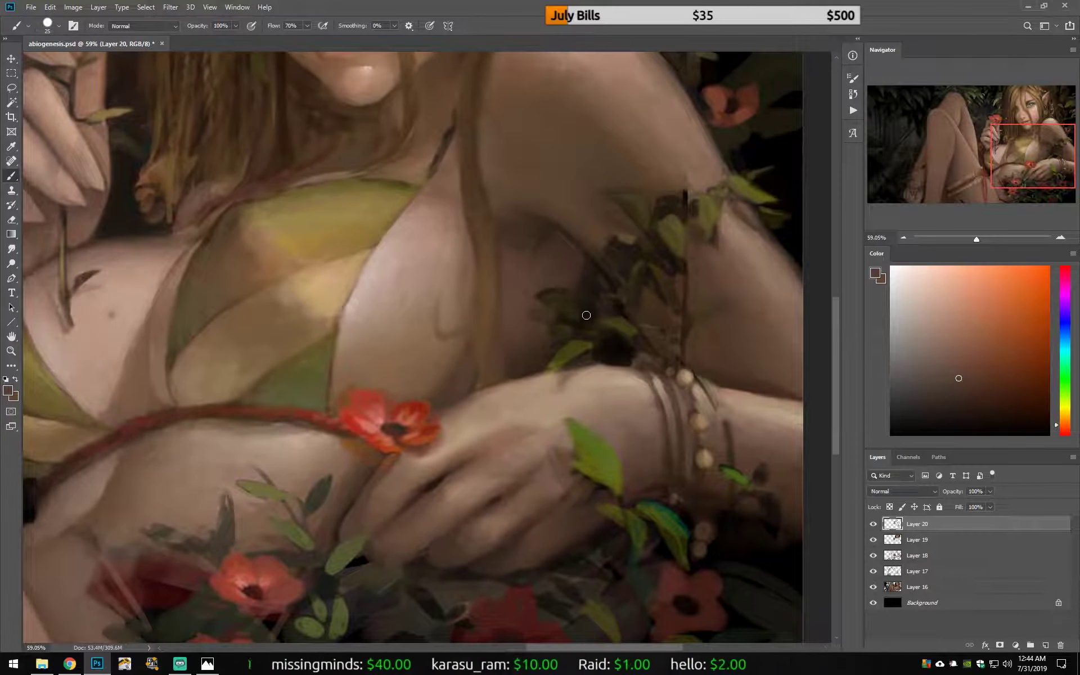
alt+click(585, 276)
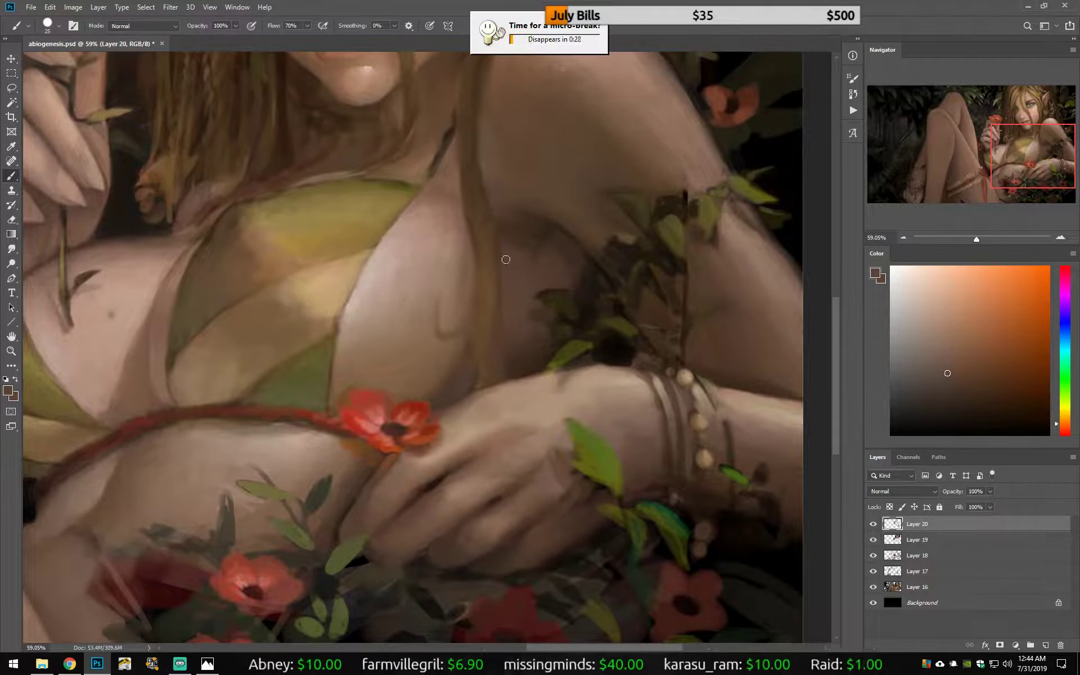
mouse_move(506, 260)
mouse_down()
mouse_move(471, 339)
mouse_move(523, 266)
mouse_up()
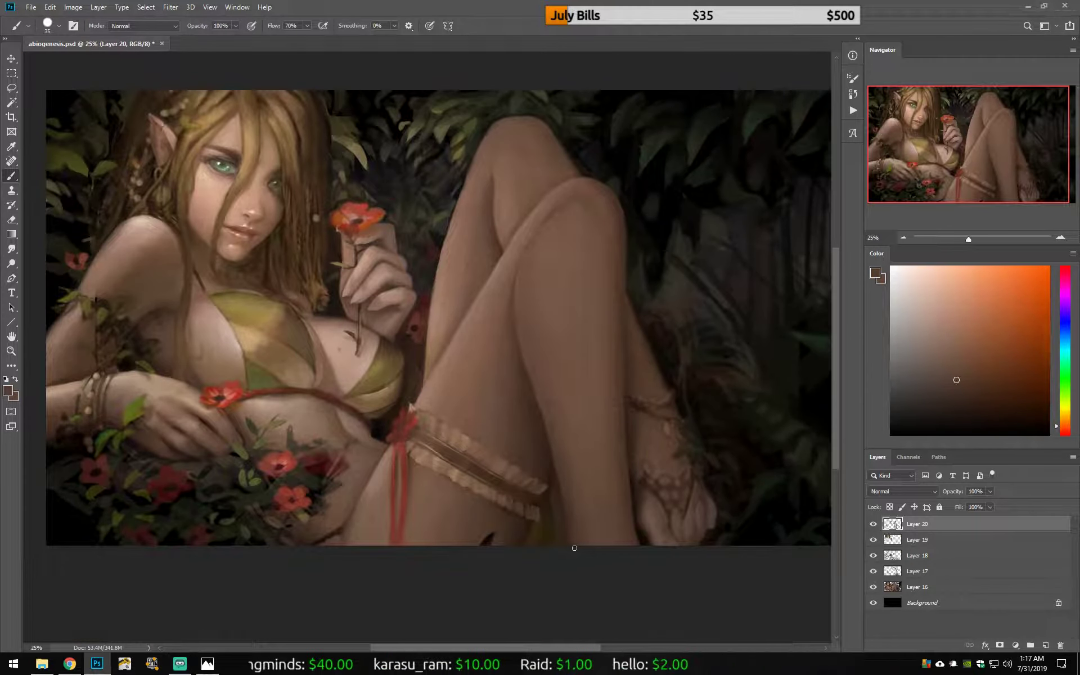
alt+click(528, 293)
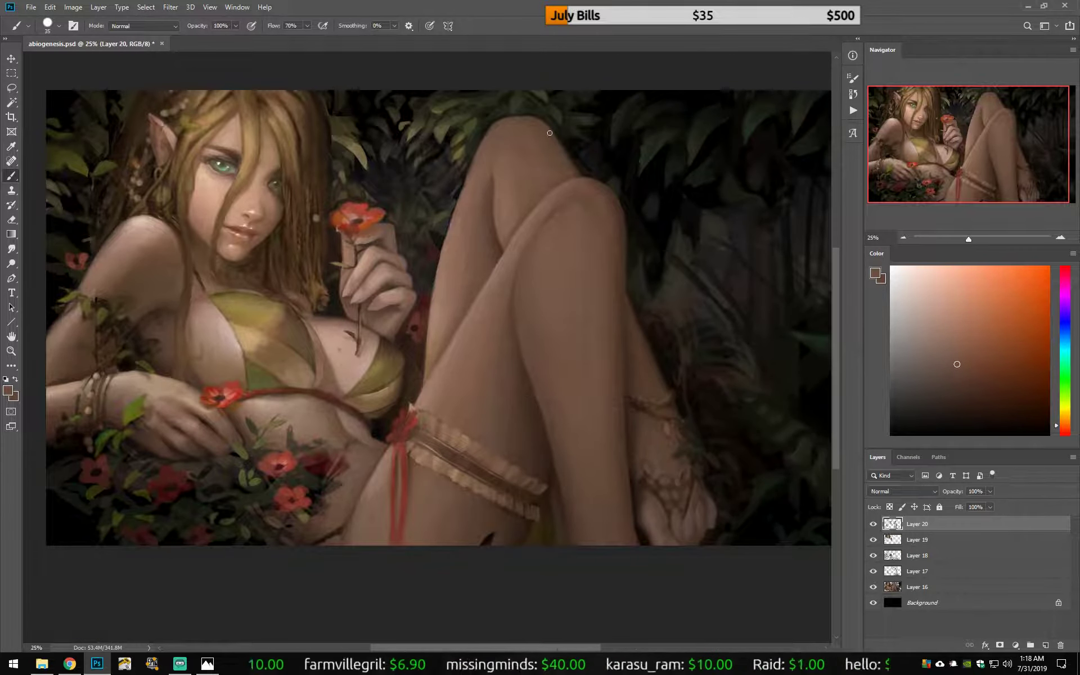
Mirror the canvas and sample yellow, dark red and near-black shadow colours from the painting.
key(h)
drag(588, 286, 658, 340)
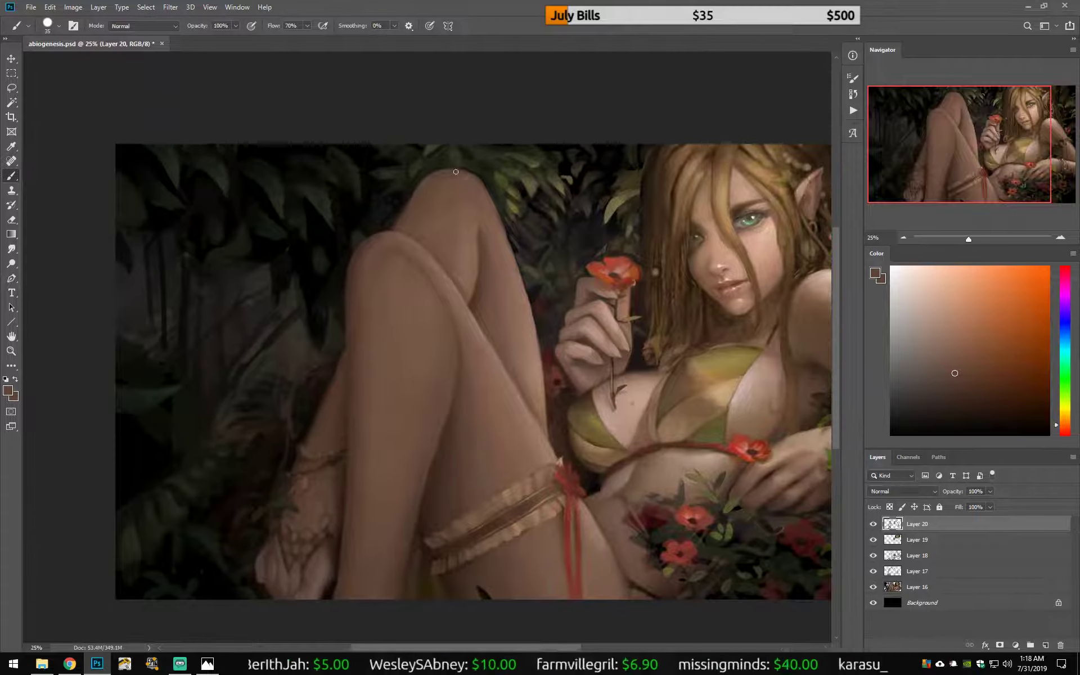
alt+click(546, 254)
alt+click(631, 243)
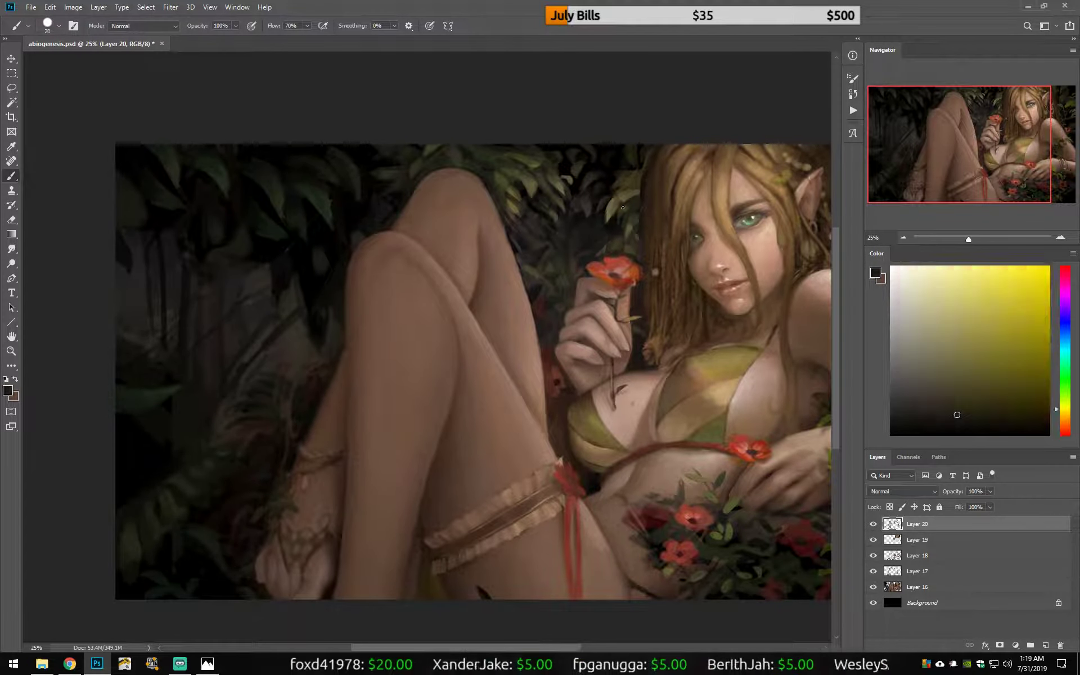
alt+click(615, 238)
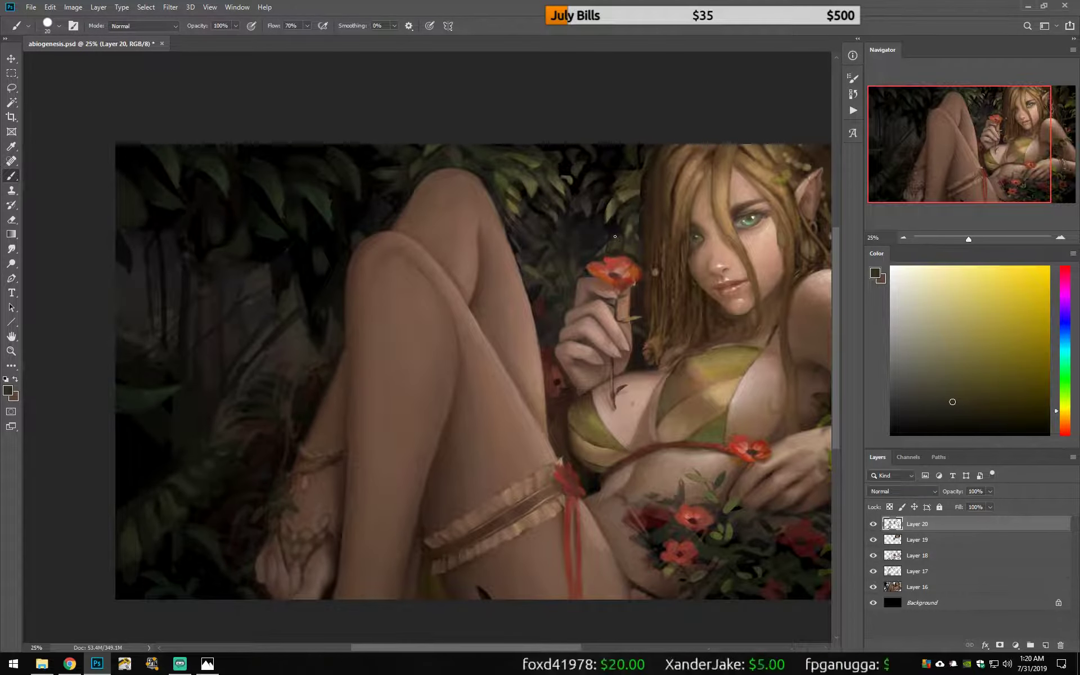
alt+click(621, 225)
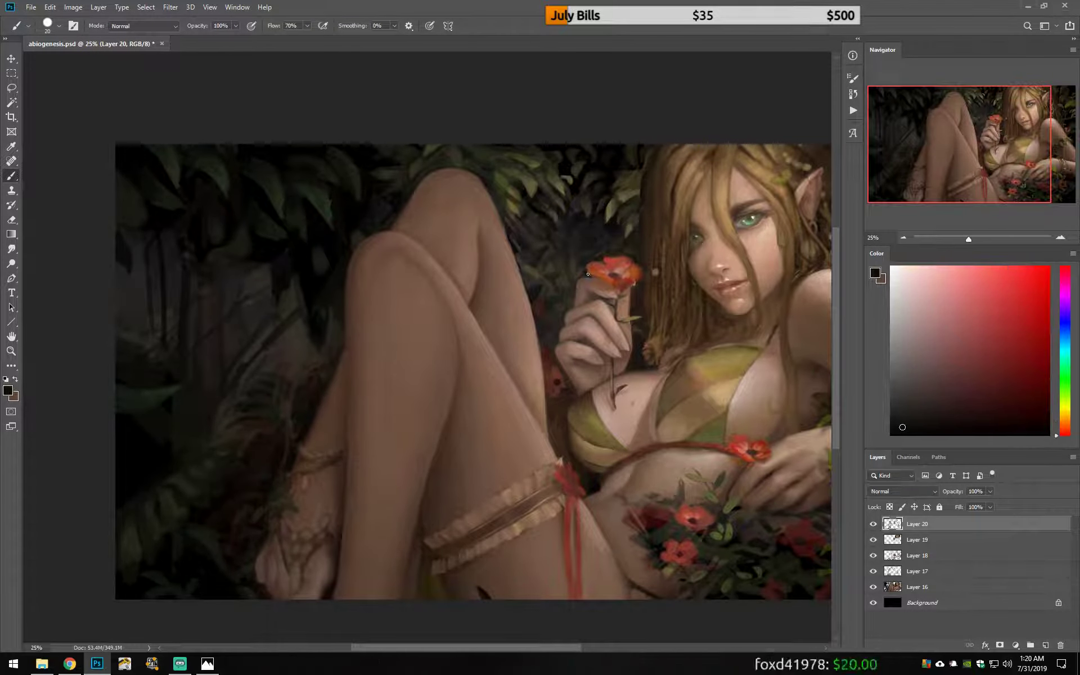
alt+click(631, 191)
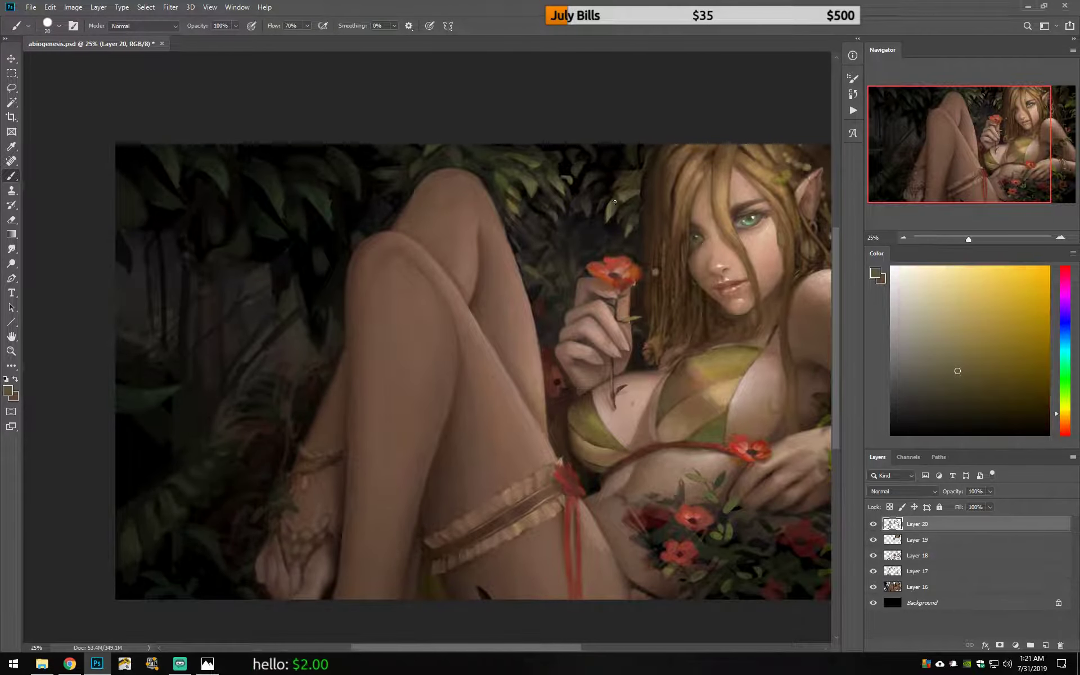
alt+click(589, 232)
alt+click(626, 168)
drag(626, 168, 534, 190)
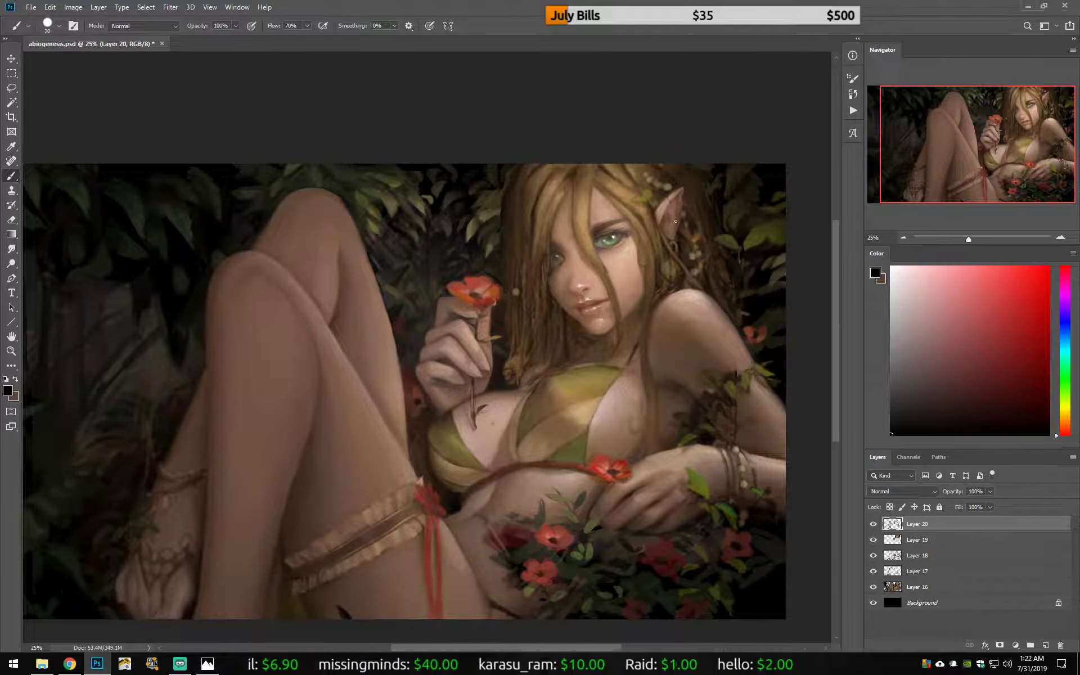
Paint dark strokes left of the hand and near the top edge, flipping the canvas to check.
alt+click(388, 258)
mouse_move(382, 248)
mouse_down()
mouse_move(360, 208)
mouse_move(422, 230)
mouse_up()
alt+click(425, 227)
drag(388, 177, 329, 169)
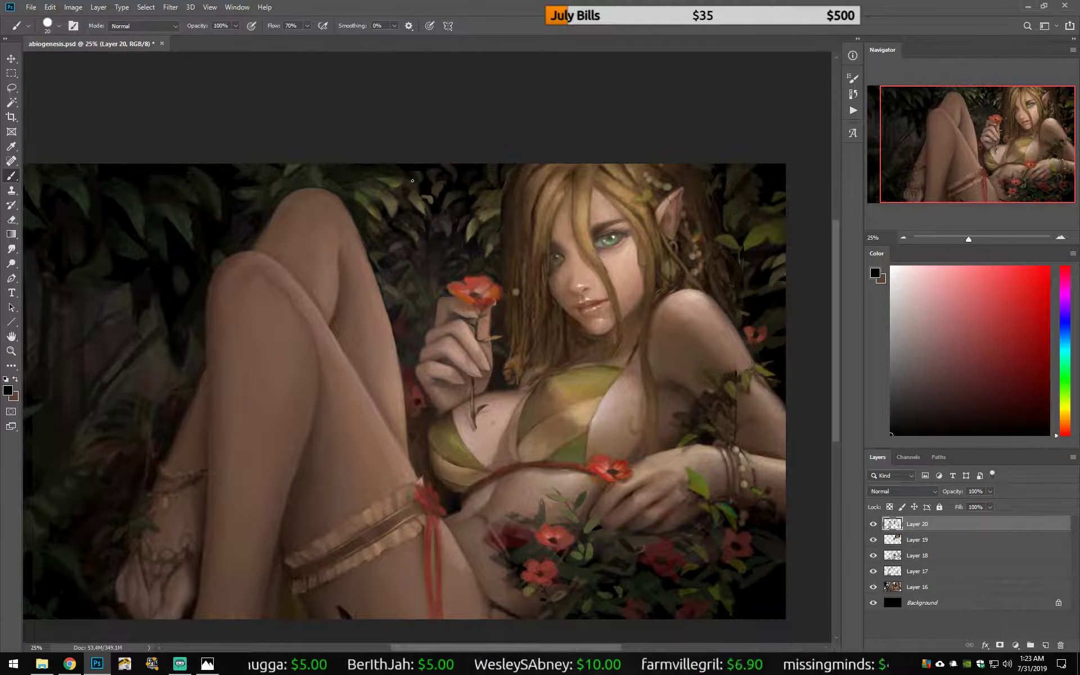
alt+click(356, 167)
key(h)
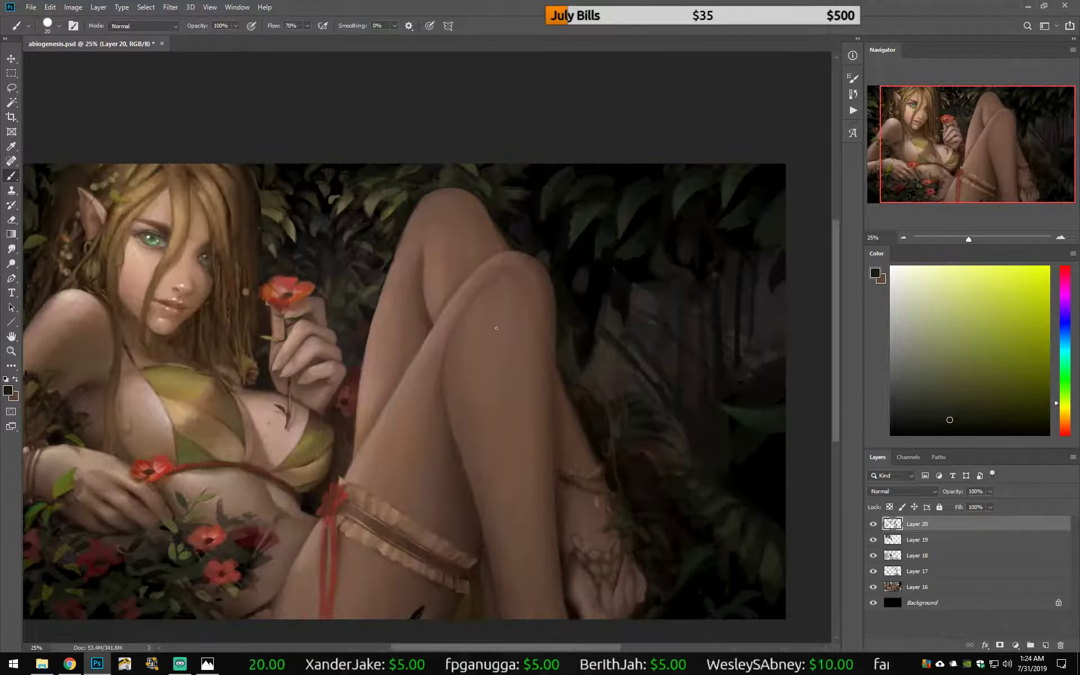
key(h)
Sample poppy red and dark shadow shades around the face, then mirror the view to check proportions.
alt+click(404, 273)
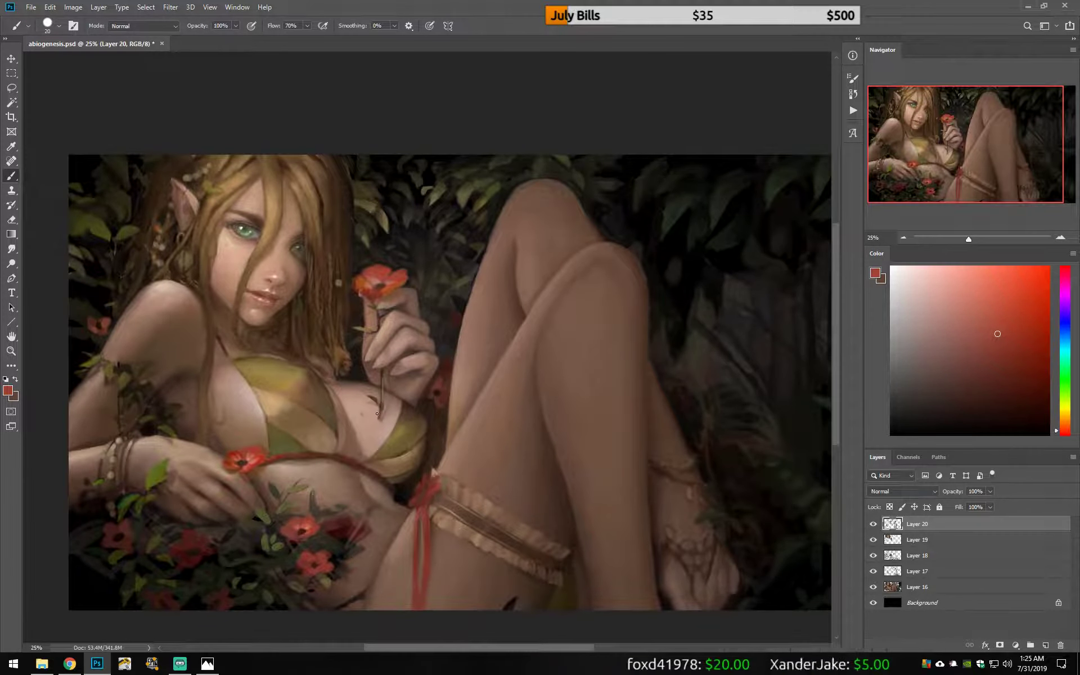
drag(377, 413, 614, 421)
alt+click(307, 244)
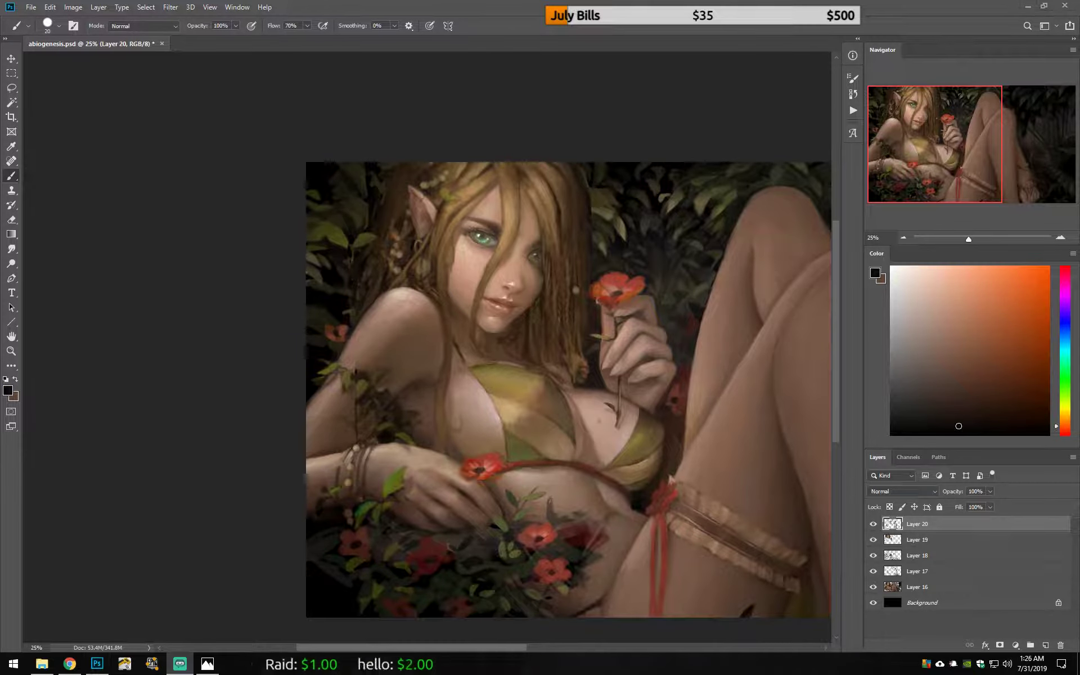
alt+click(333, 229)
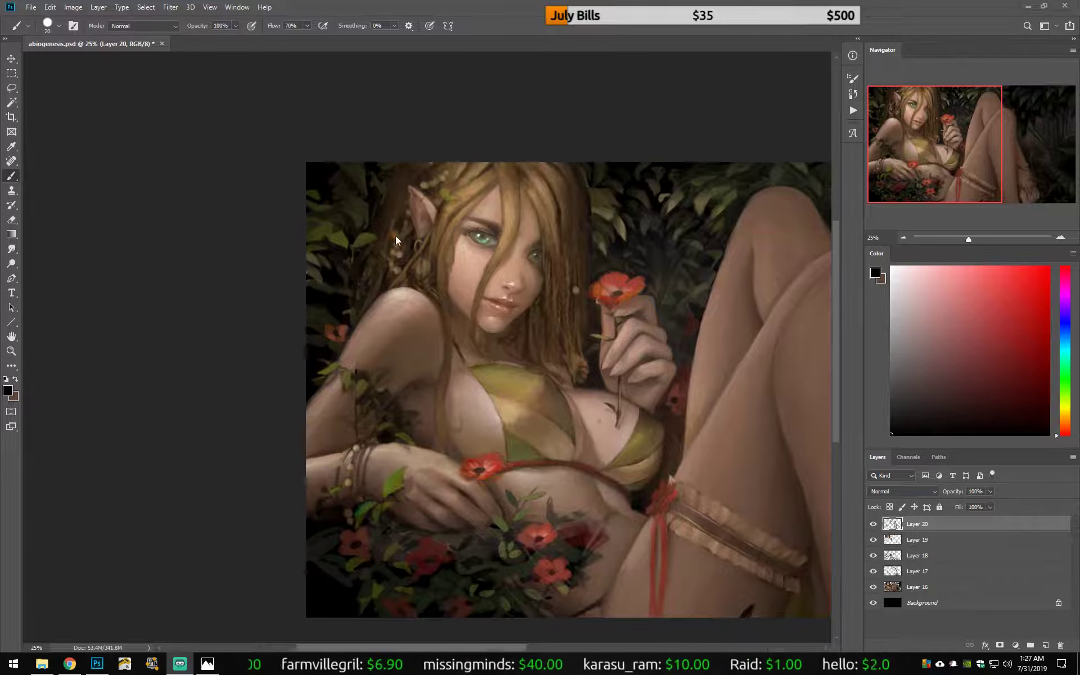
alt+click(342, 262)
key(h)
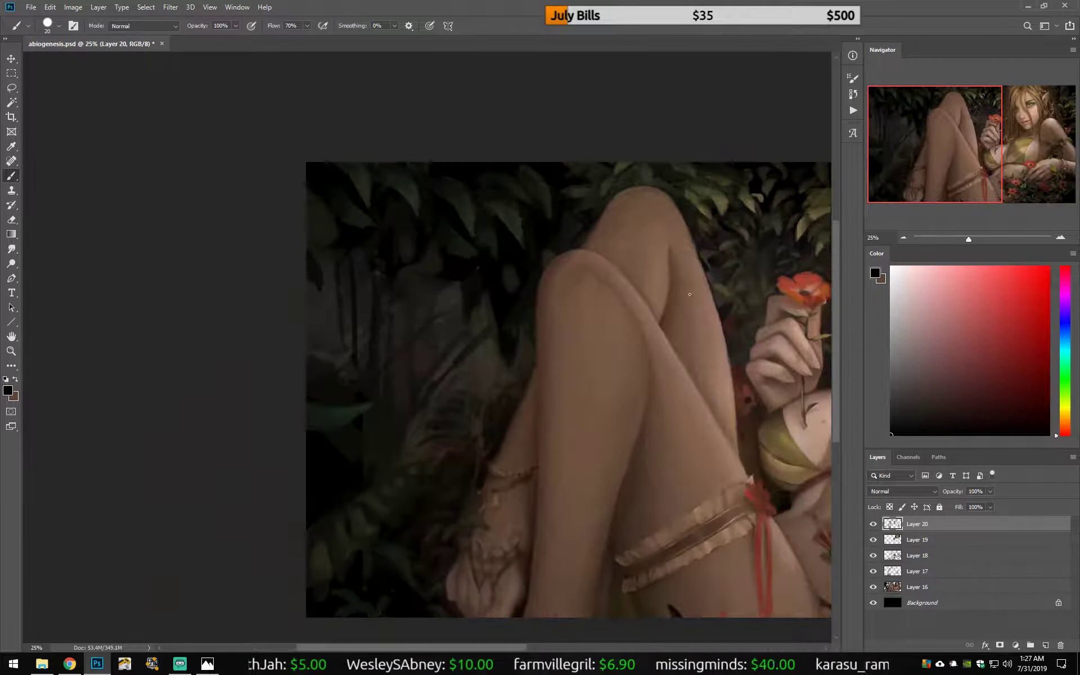
alt+click(714, 296)
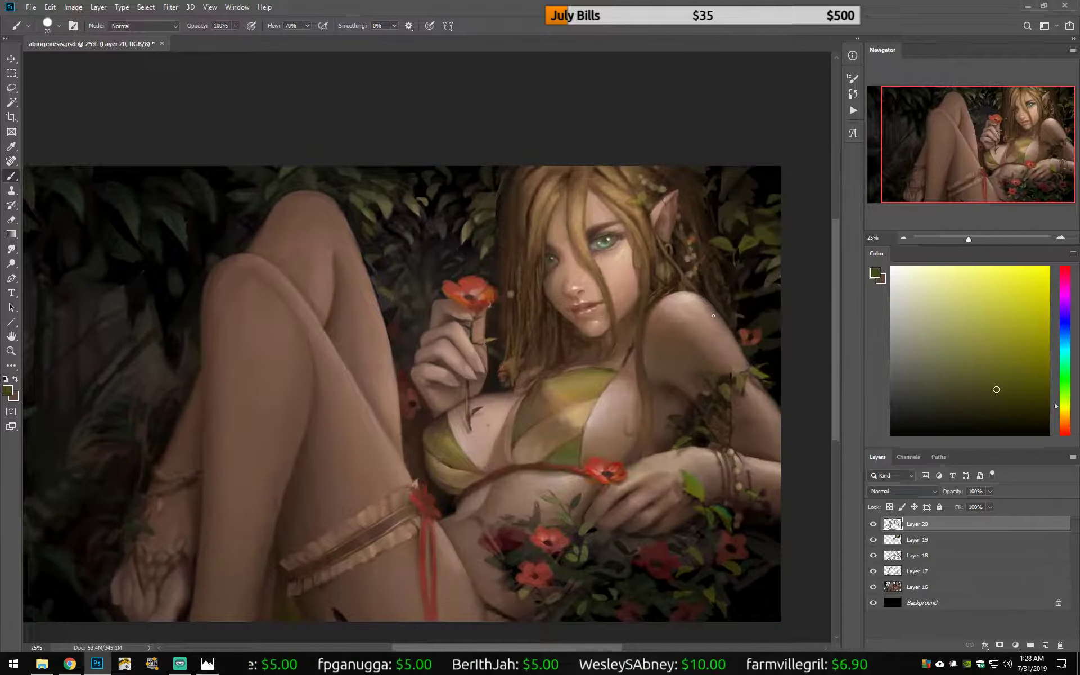
Sample near-black and brownish-orange skin tones from the face, then mirror the view back.
alt+click(771, 284)
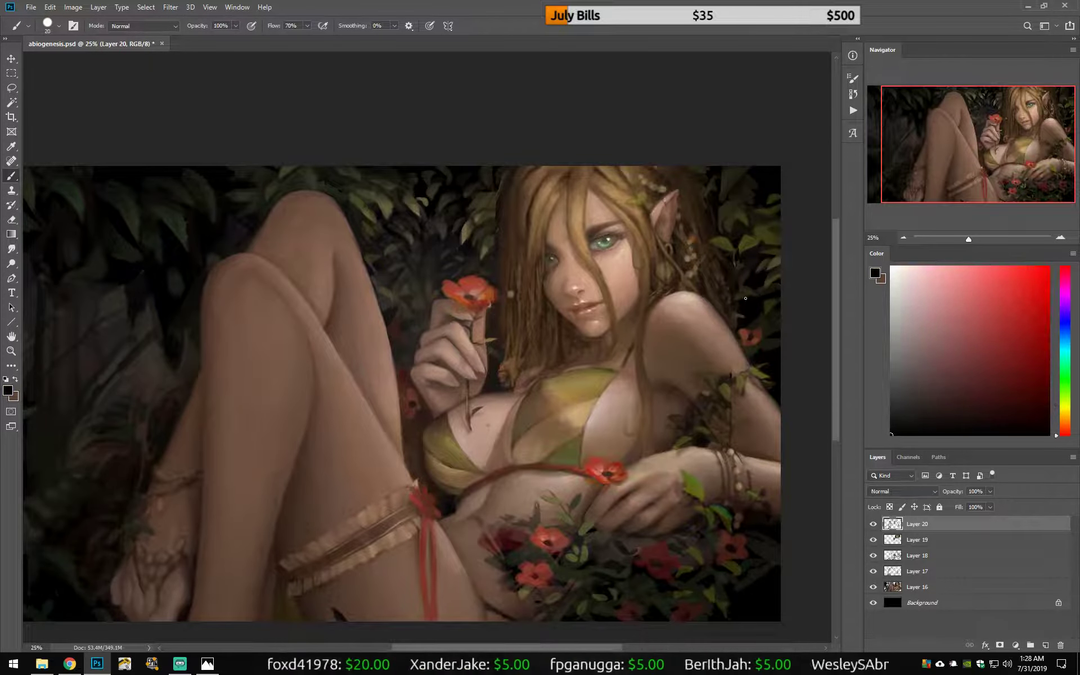
drag(745, 298, 756, 262)
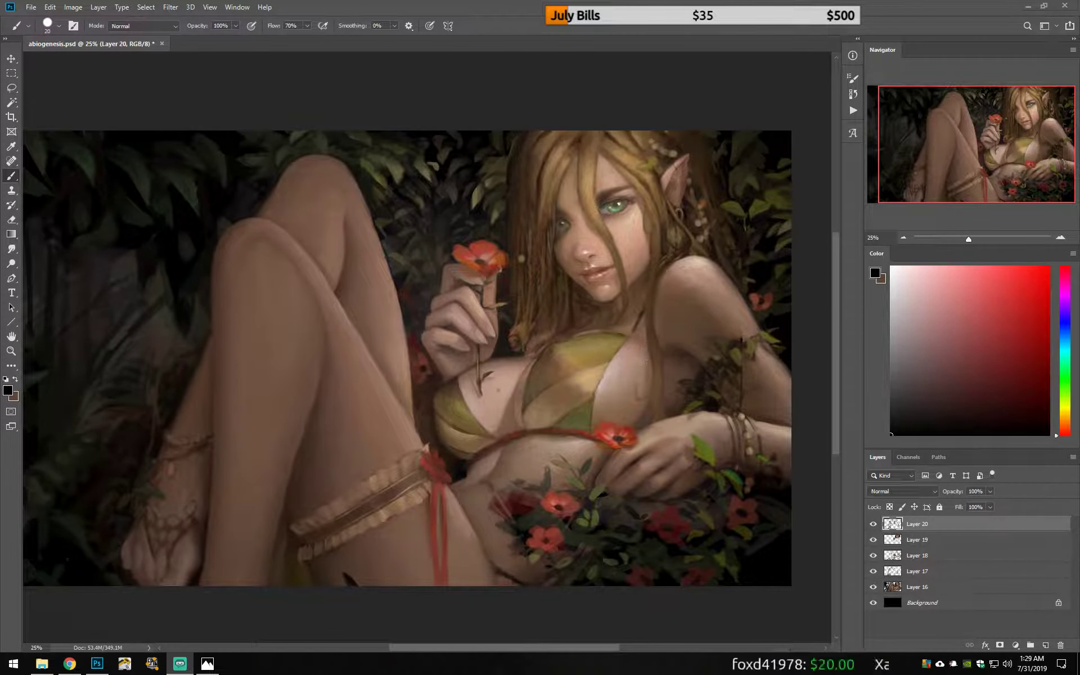
scroll(703, 185, down, 2)
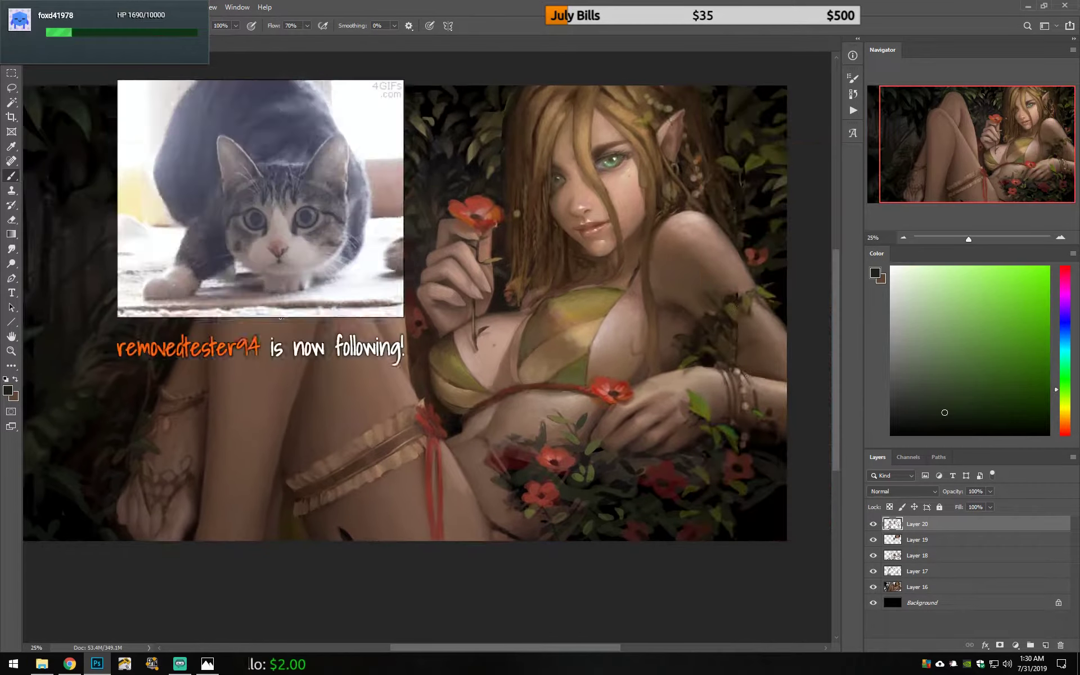
alt+click(637, 232)
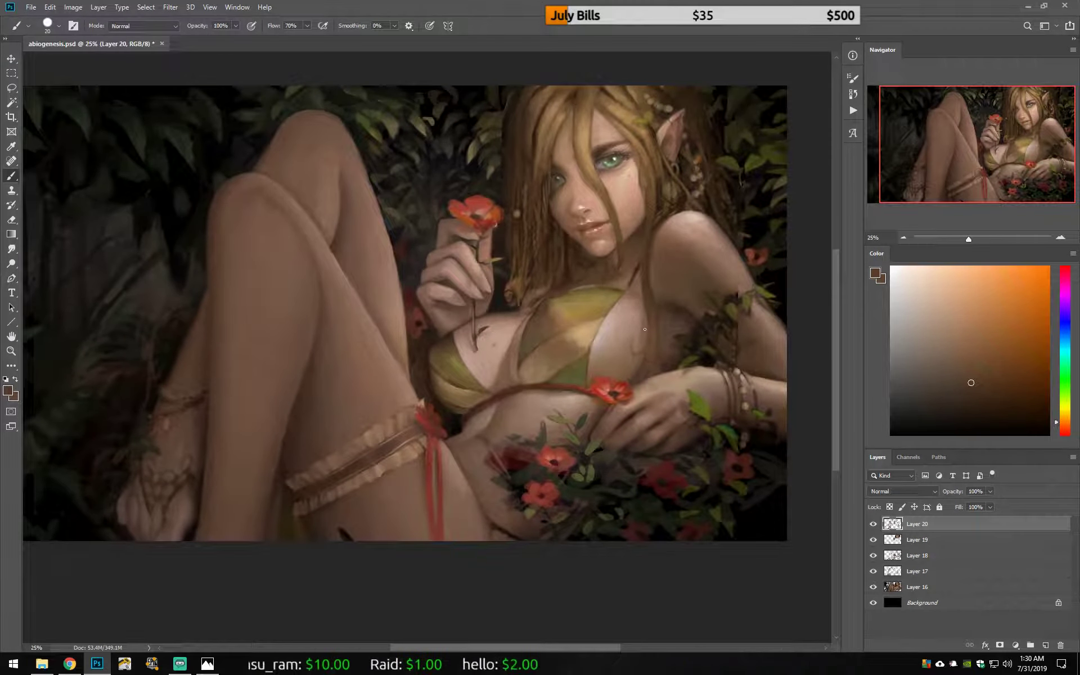
alt+click(683, 208)
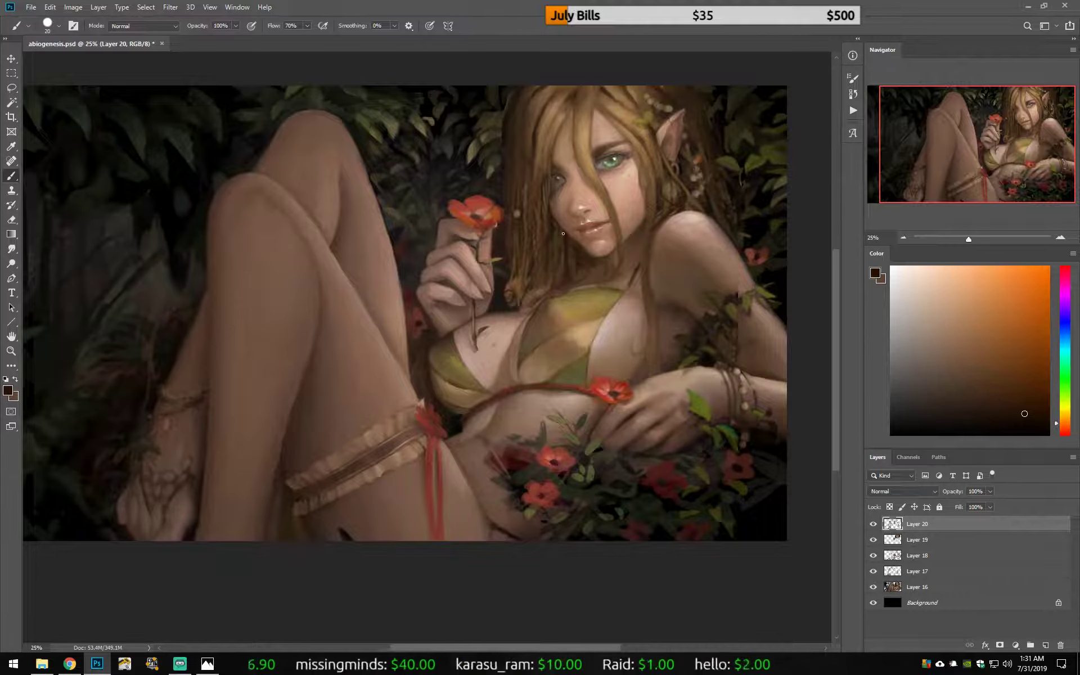
key(h)
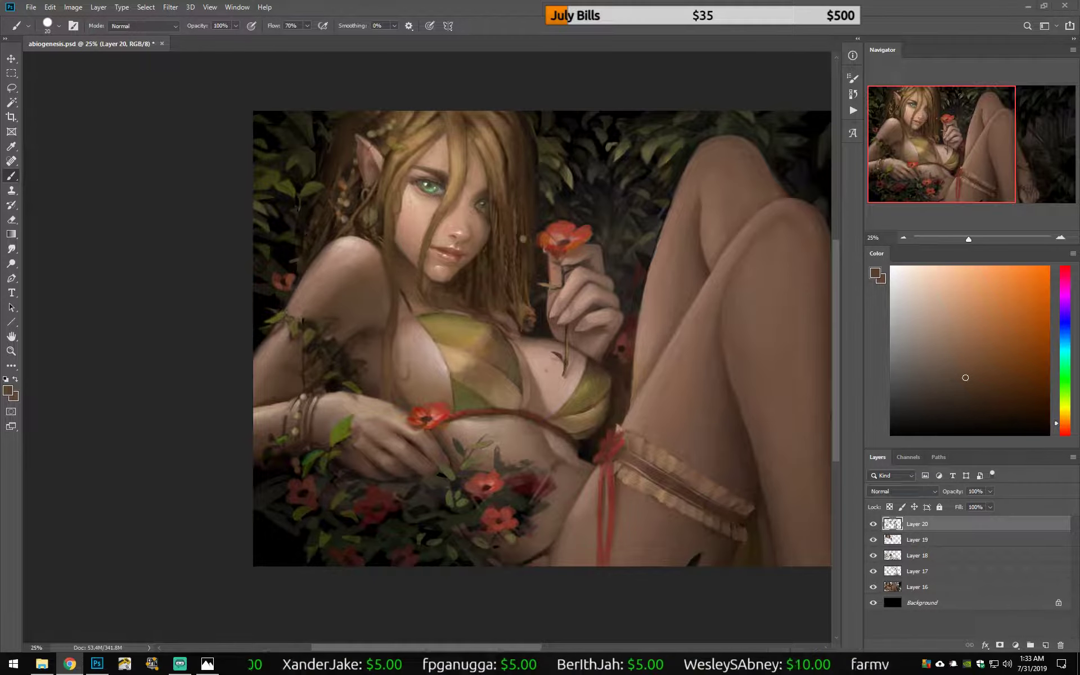
Paint dark accents near the ear and brown touches into the hair.
alt+click(339, 160)
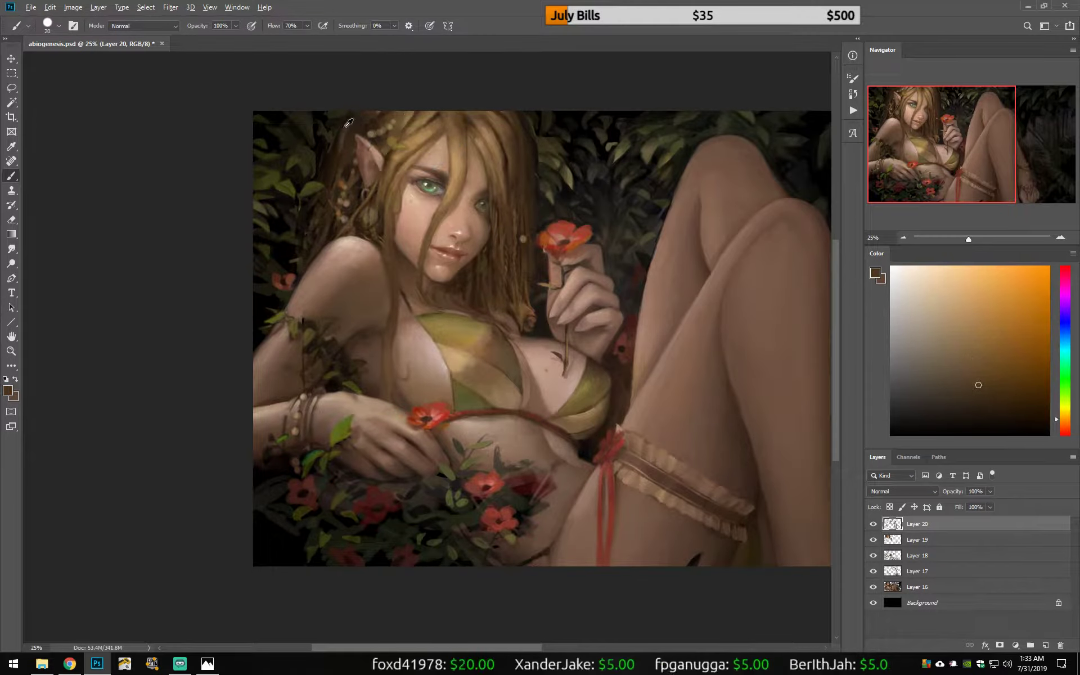
alt+click(333, 201)
alt+click(347, 157)
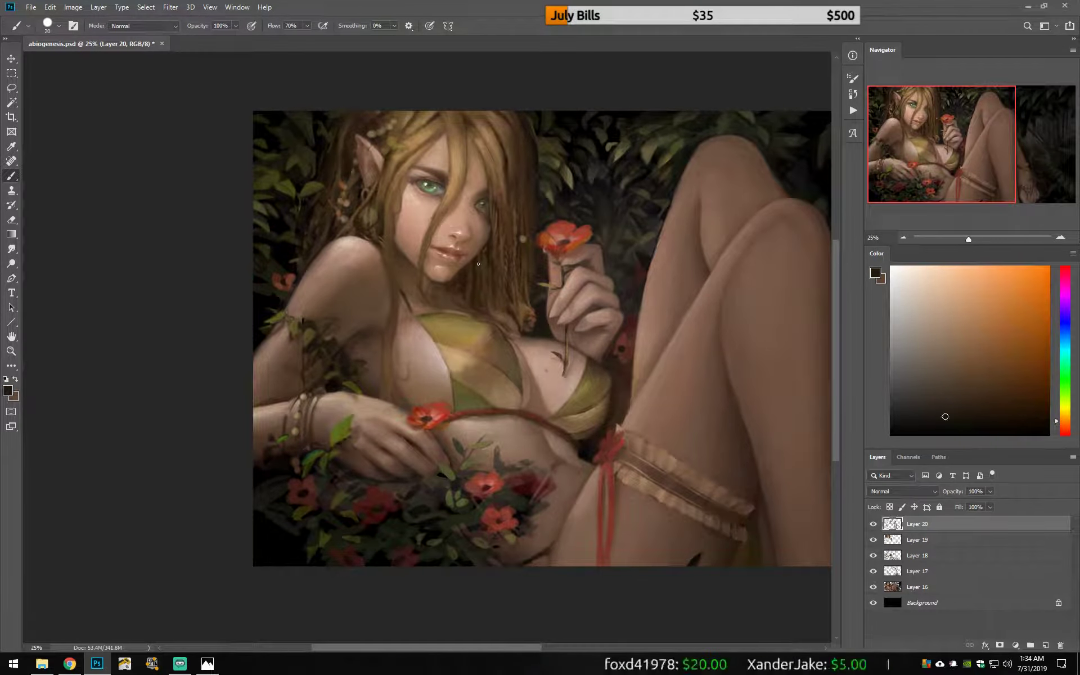
alt+click(396, 249)
alt+click(409, 276)
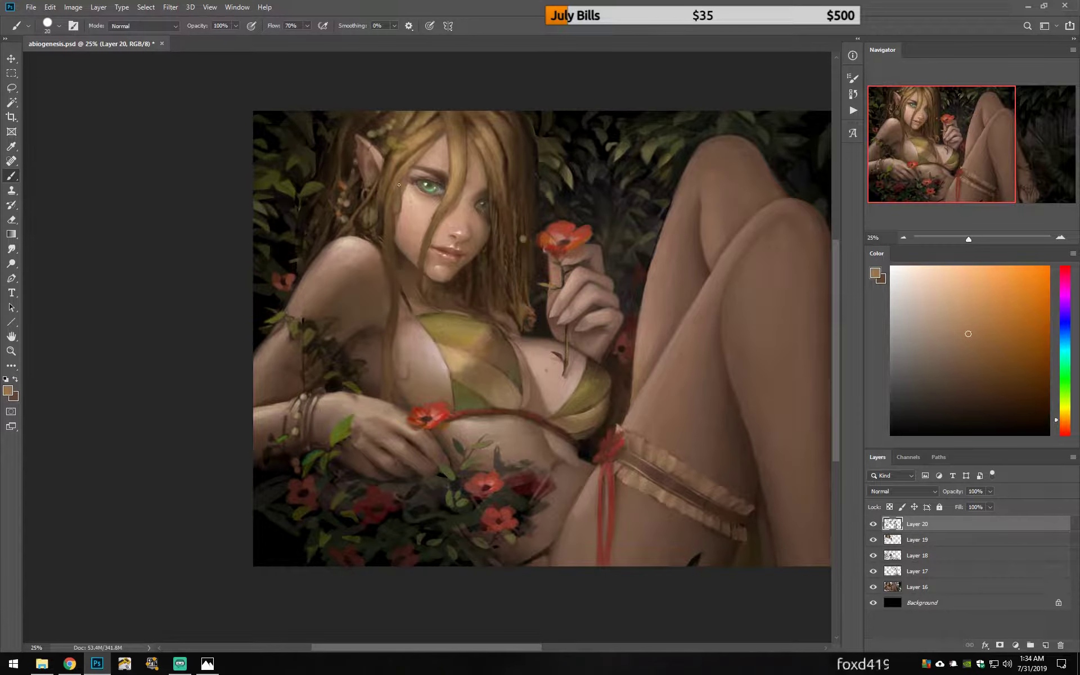
alt+click(392, 204)
alt+click(407, 180)
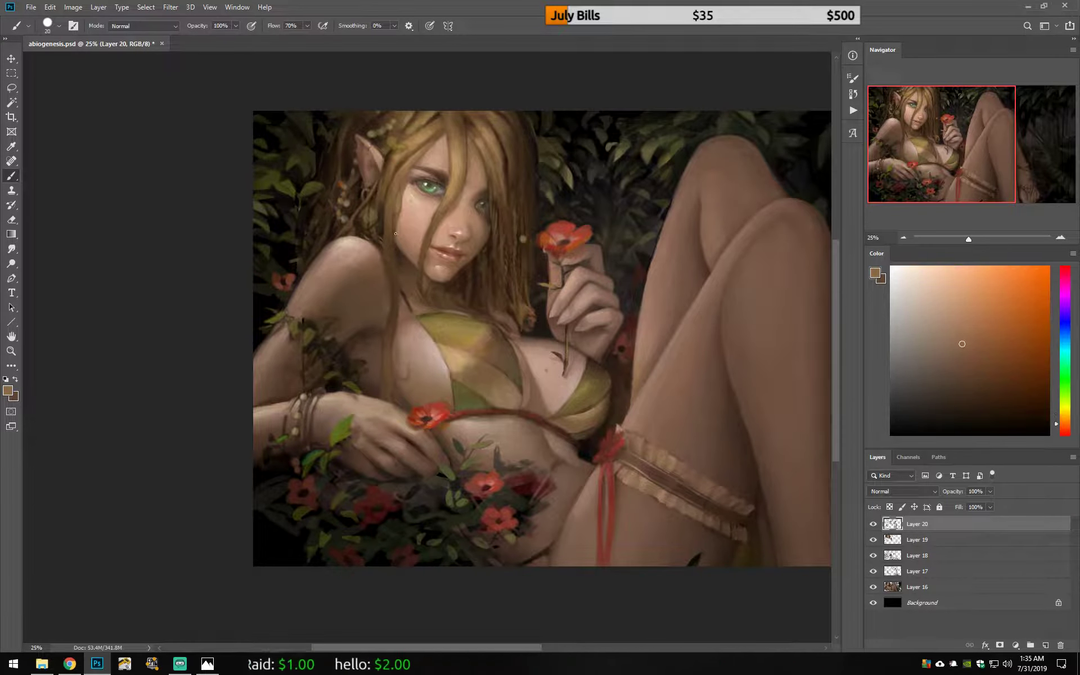
Flip the canvas, frame the whole figure and sample light tan and dark brown shades.
key(h)
drag(721, 274, 488, 339)
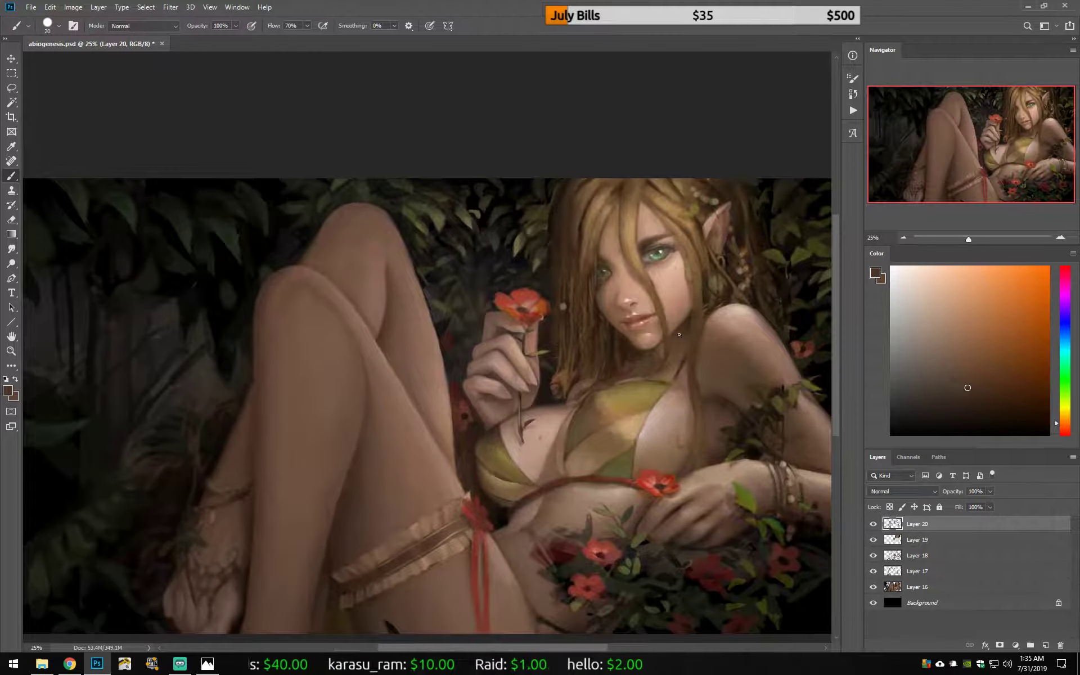
alt+click(642, 364)
alt+click(613, 260)
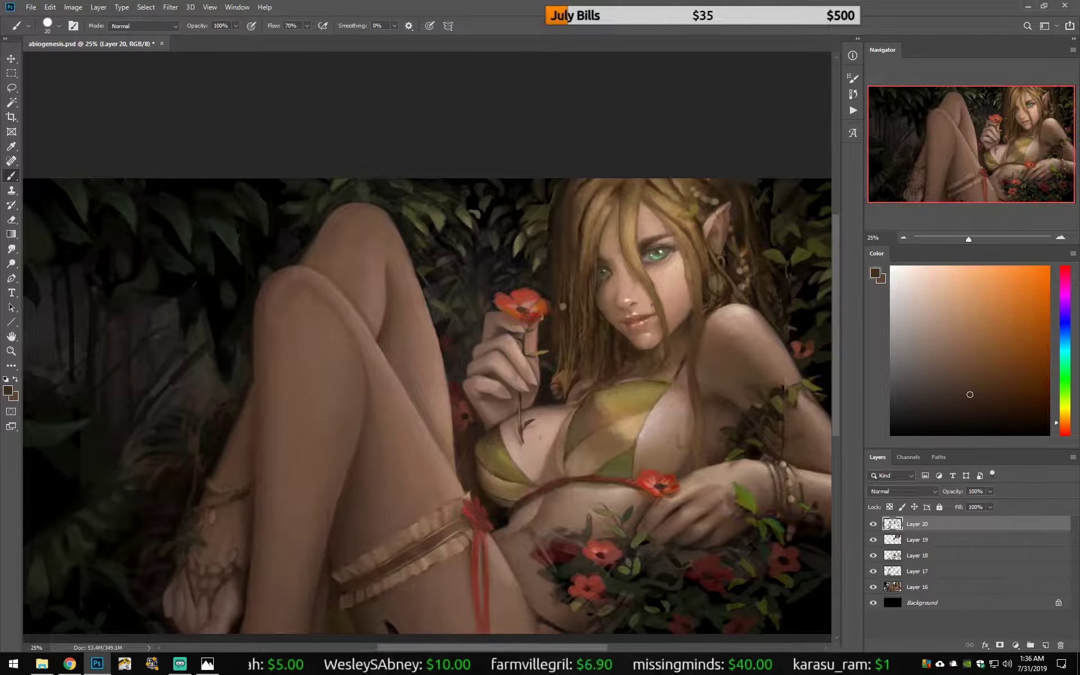
alt+click(655, 353)
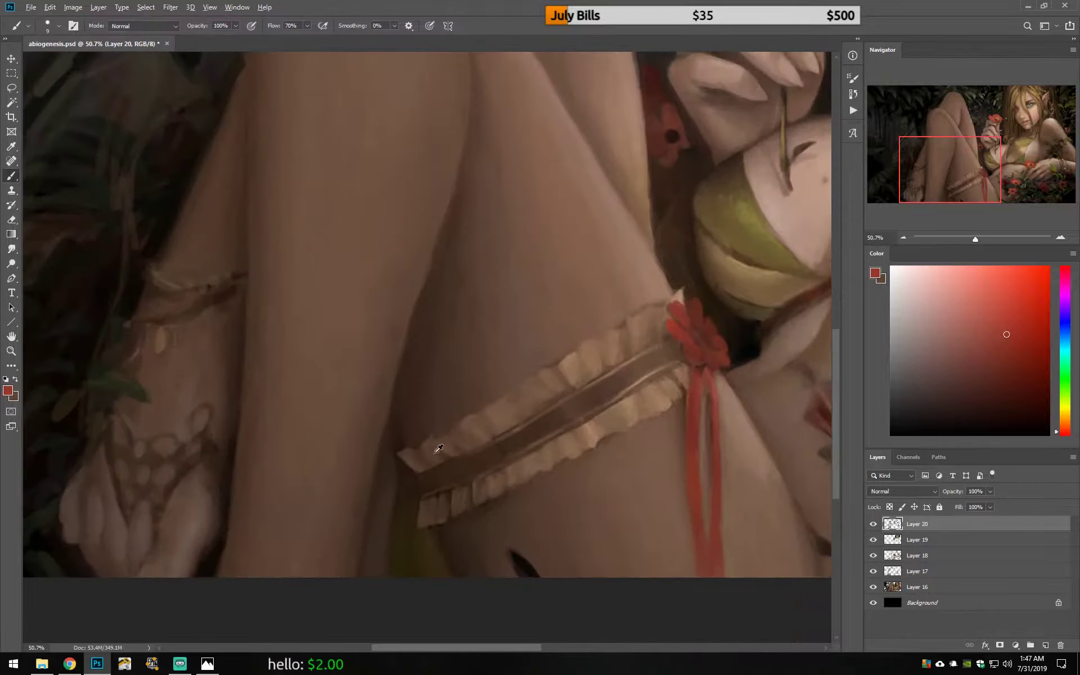
Touch up the garter strap with tan and its ribbon with red, enlarging the brush to 15.
alt+click(439, 448)
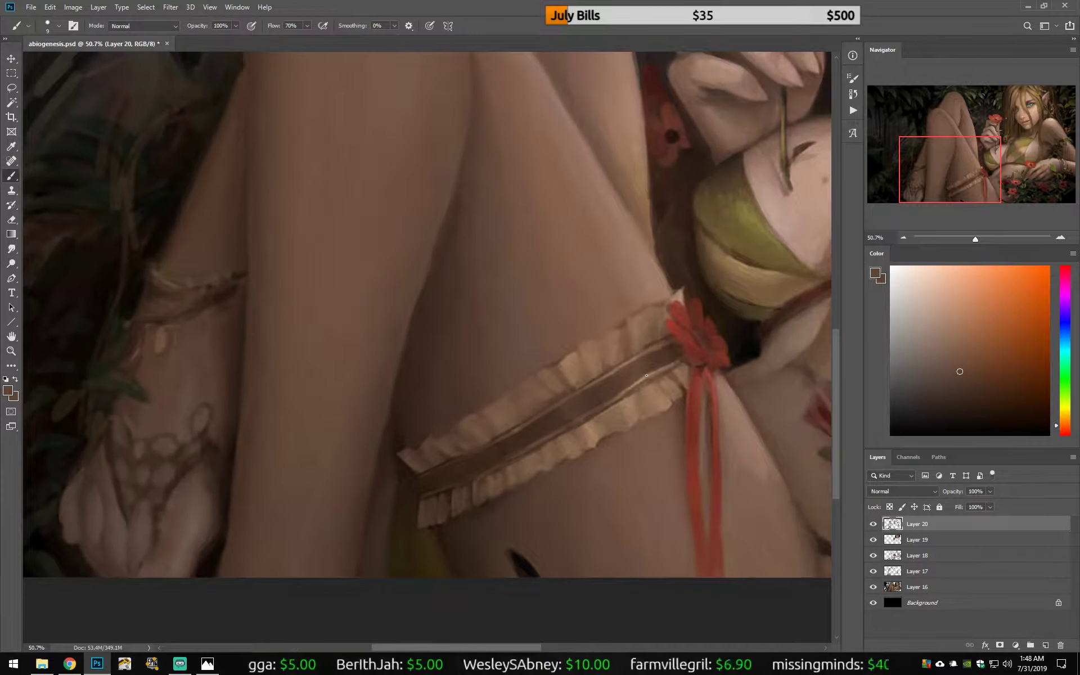
alt+click(663, 382)
alt+click(682, 388)
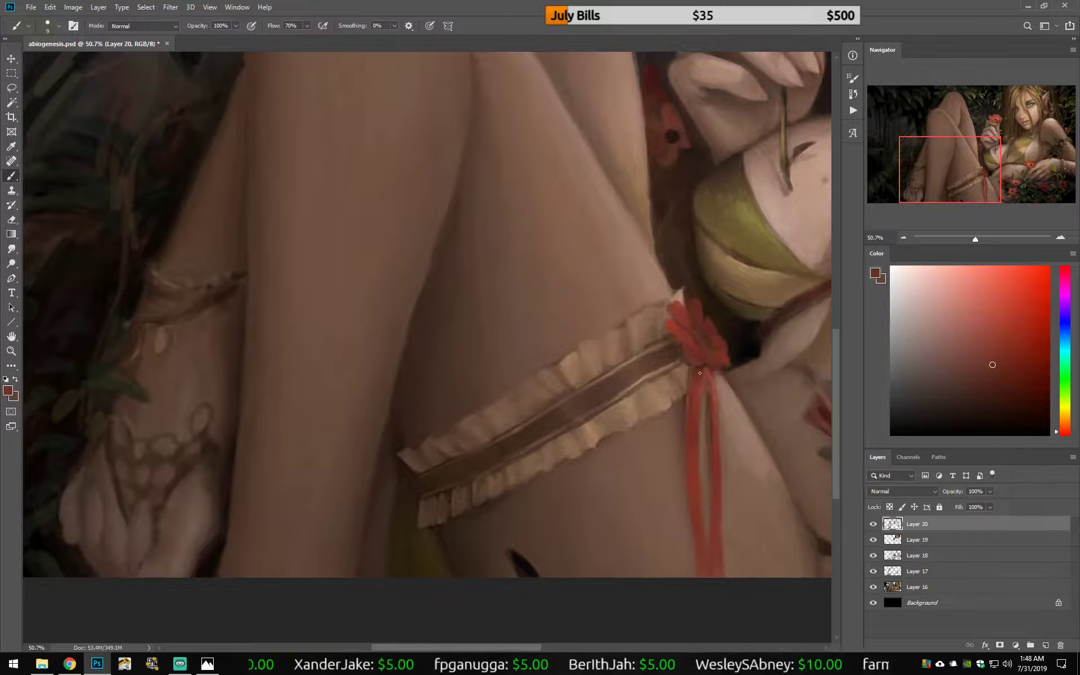
alt+click(726, 388)
drag(755, 458, 598, 418)
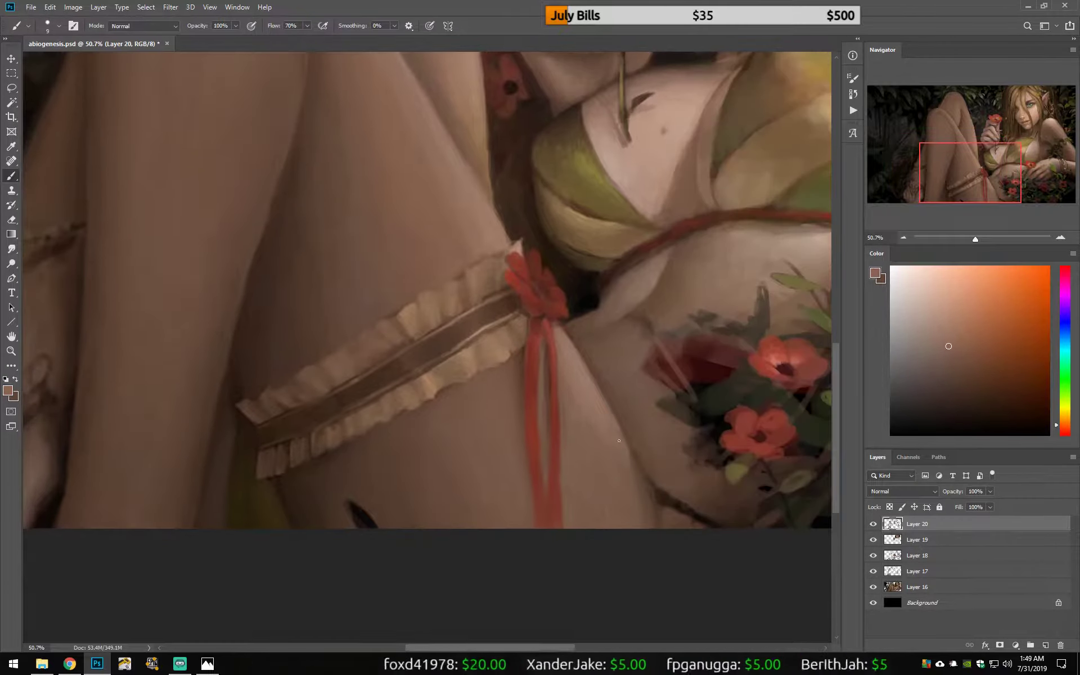
key(bracketright)
alt+click(587, 320)
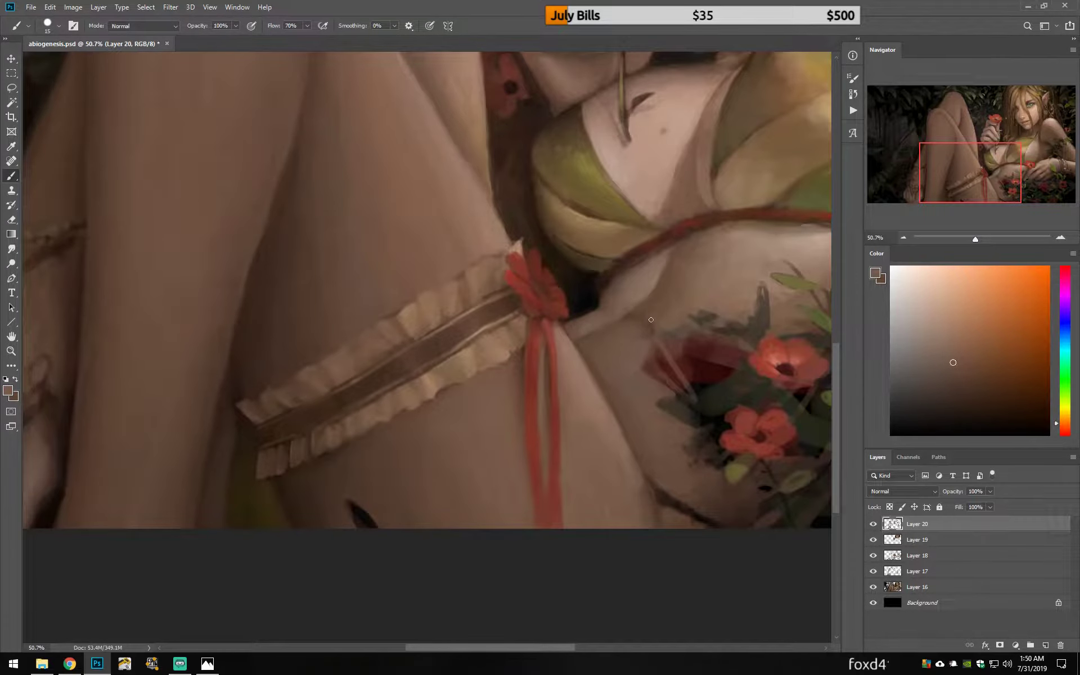
alt+click(652, 318)
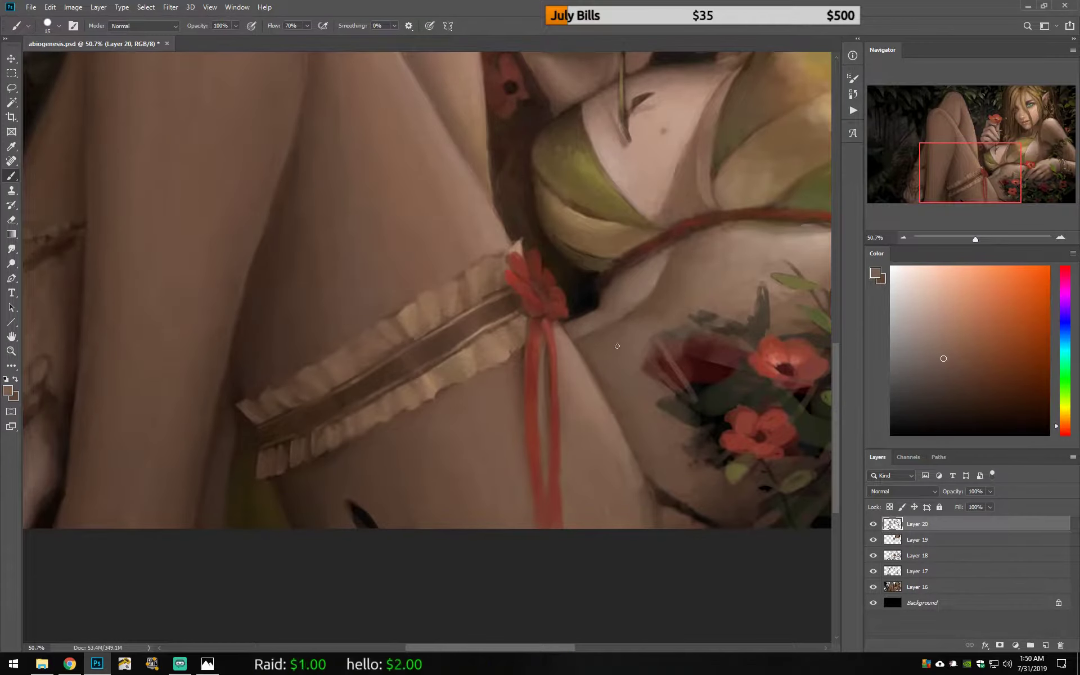
drag(776, 289, 553, 340)
Sample skin, leaf-green and poppy-orange tones, then paint beige highlights on the braceleted hand.
alt+click(585, 326)
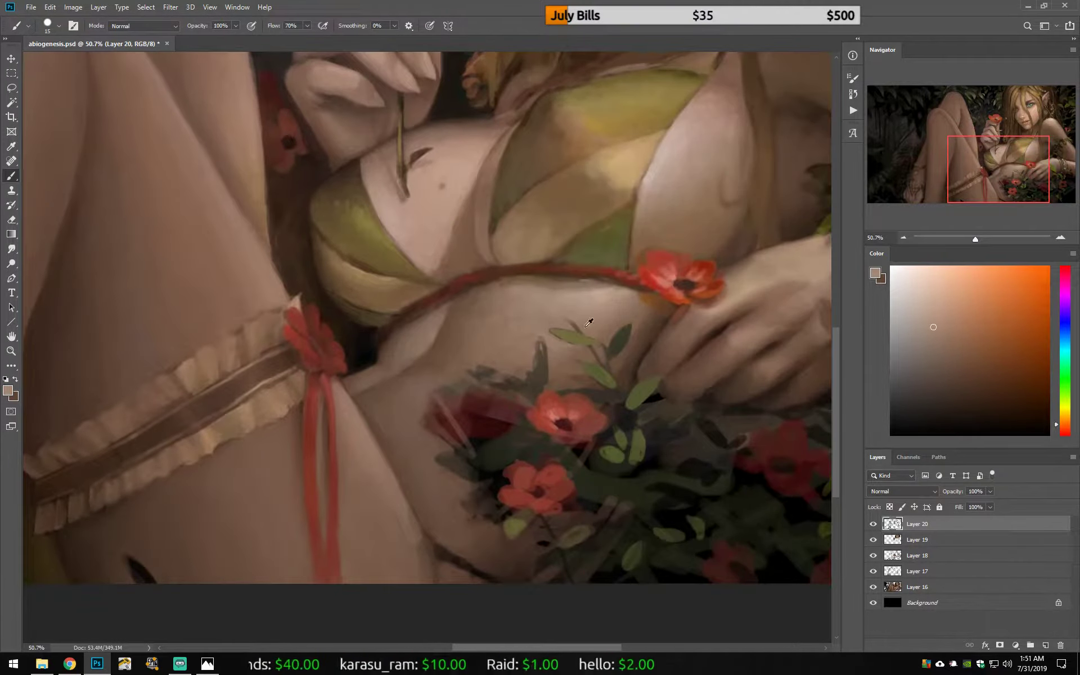
alt+click(641, 323)
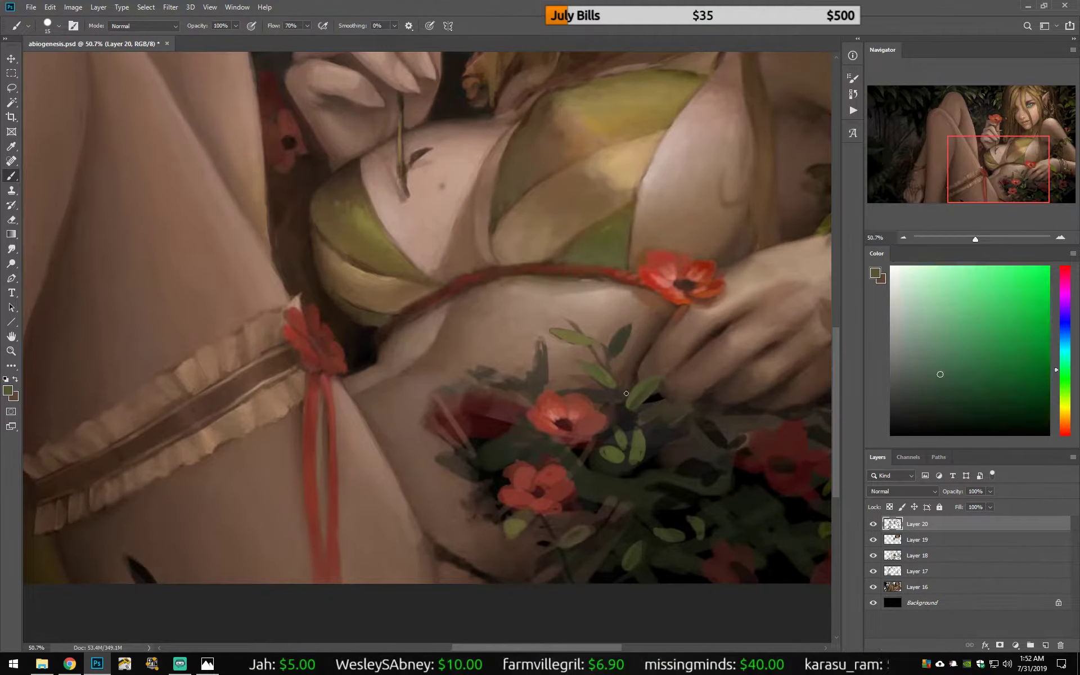
alt+click(549, 330)
alt+click(604, 457)
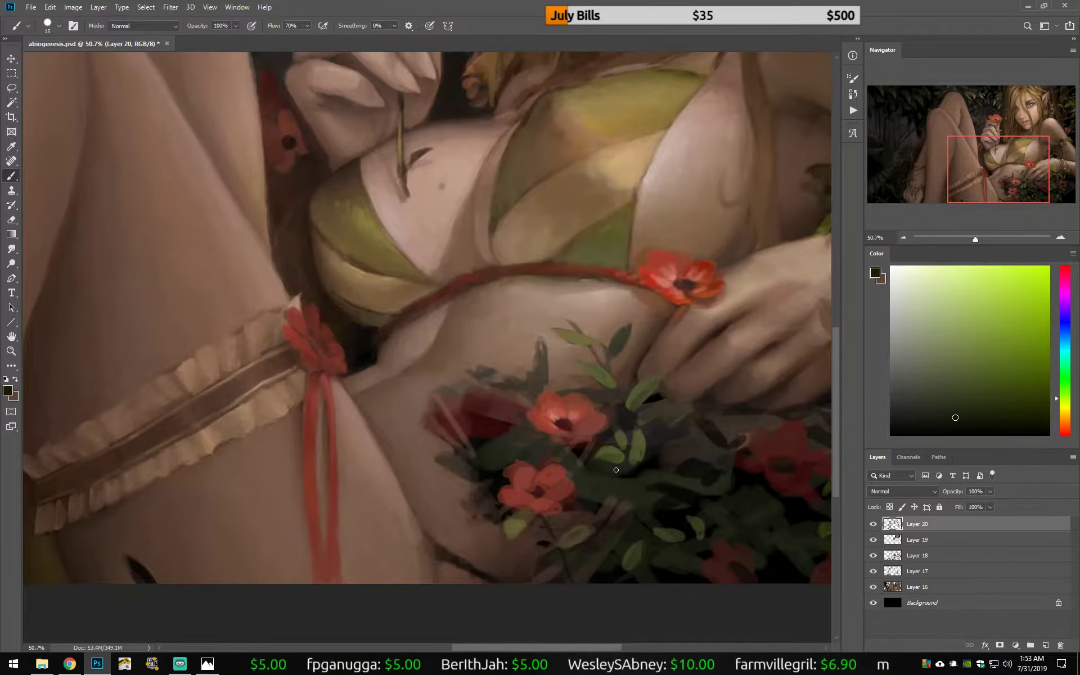
alt+click(589, 466)
drag(715, 296, 518, 396)
alt+click(483, 417)
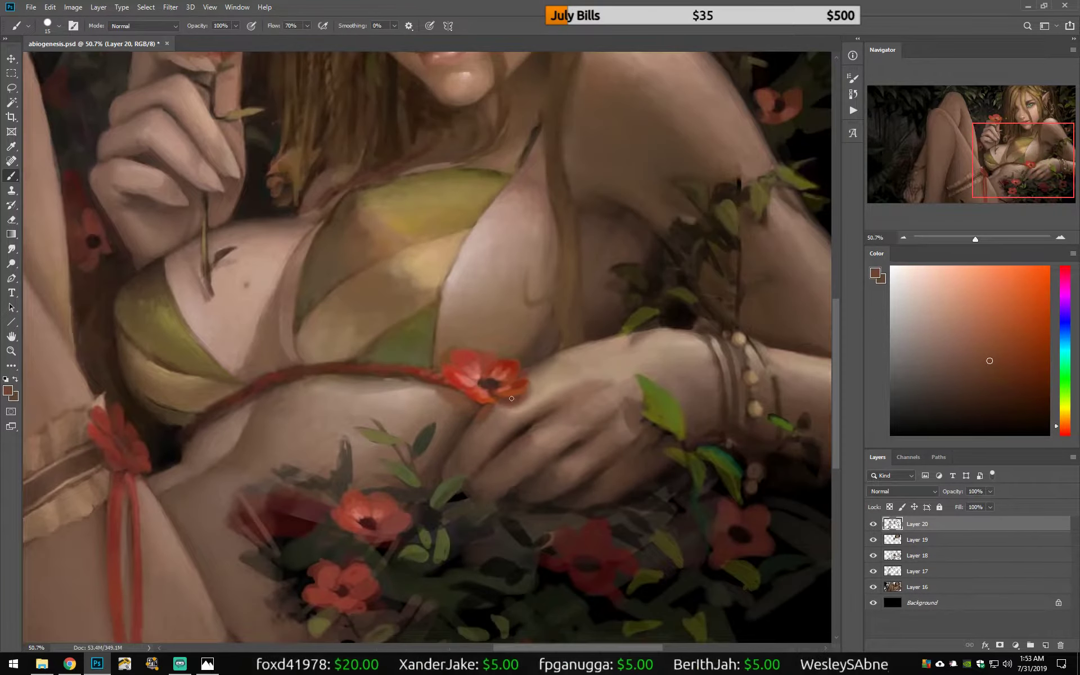
alt+click(613, 431)
alt+click(611, 436)
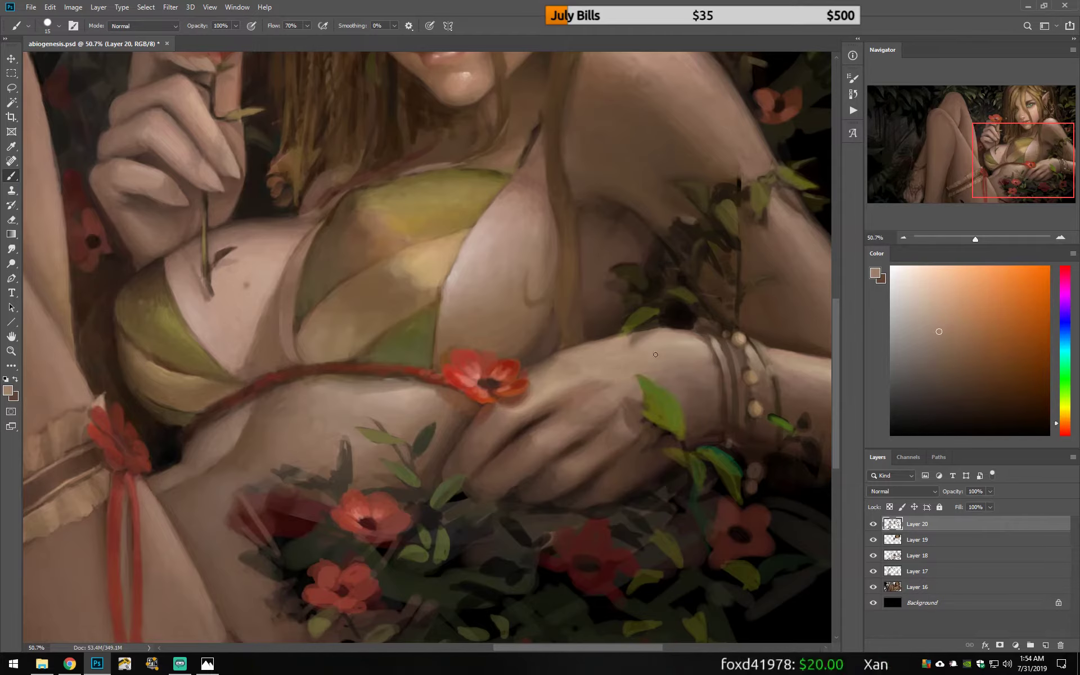
alt+click(616, 374)
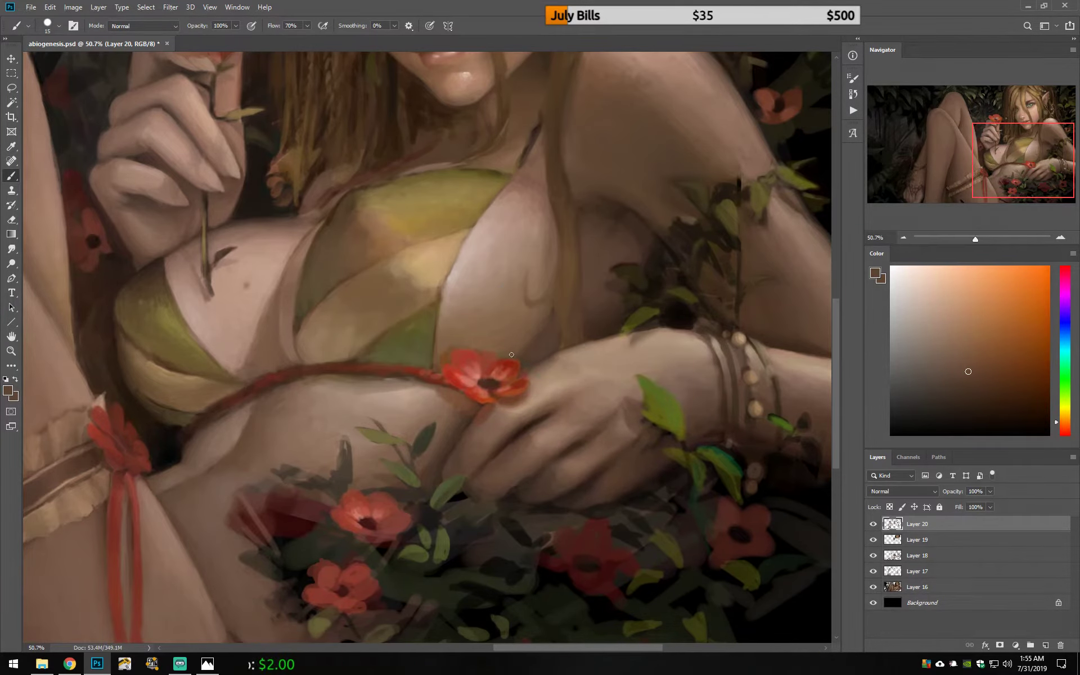